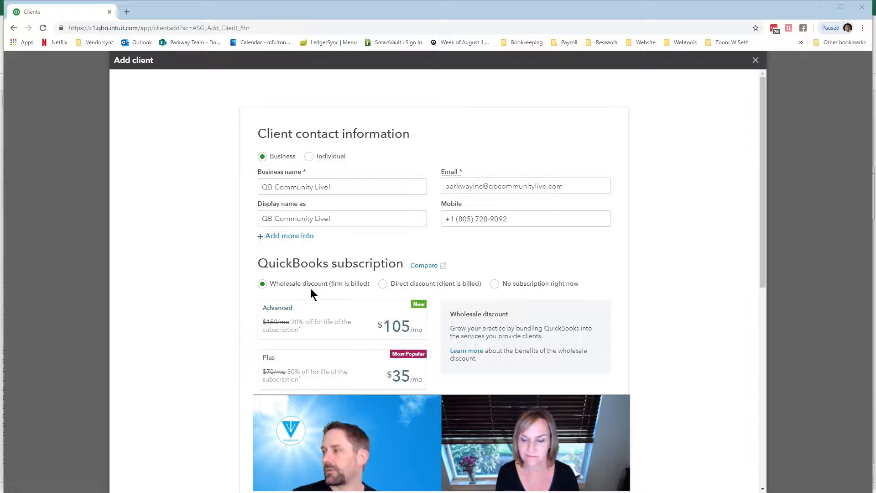
Compare the direct discount pricing with the wholesale discount pricing, keeping wholesale billing selected for the client
{"action": "left_click", "coordinate": [408, 290]}
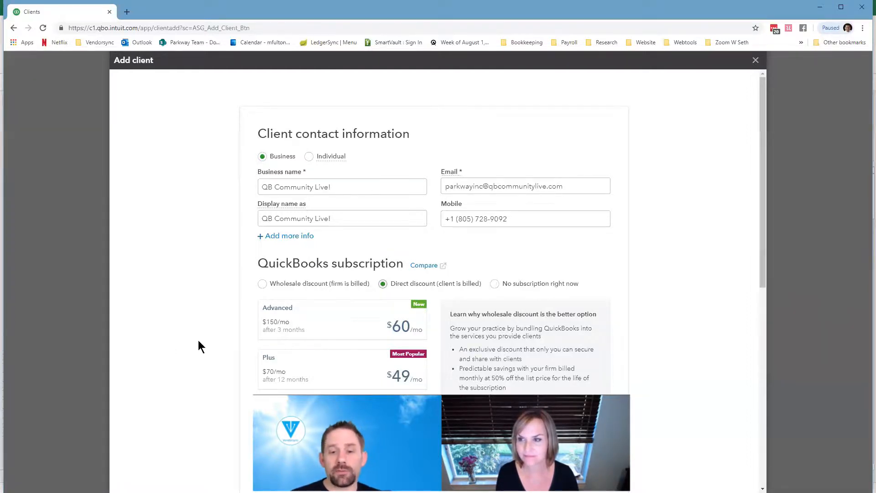
{"action": "left_click", "coordinate": [267, 289]}
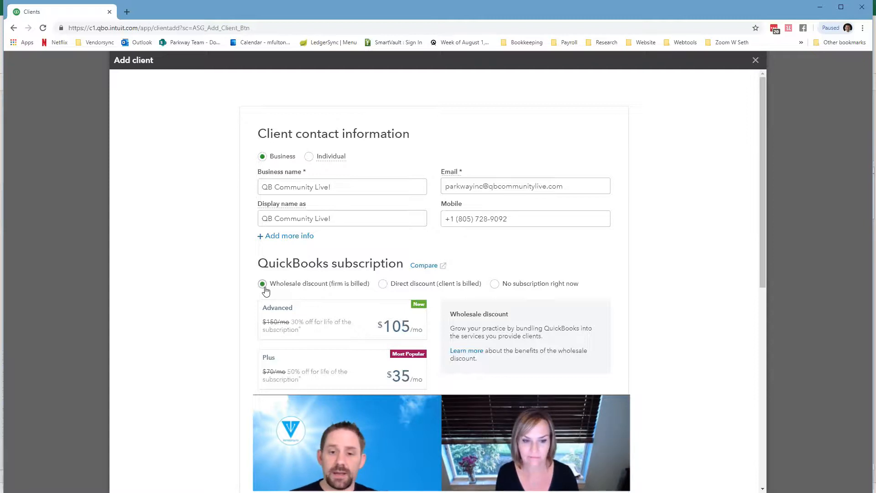
{"action": "mouse_move", "coordinate": [362, 327]}
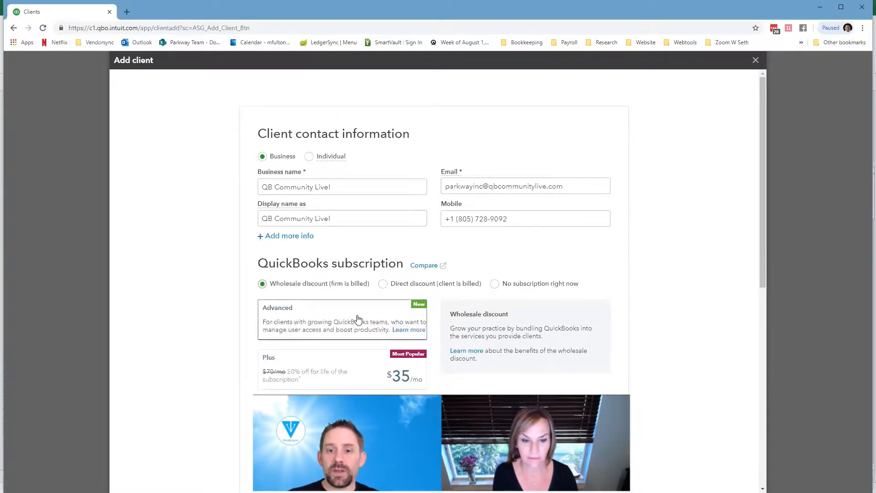
{"action": "scroll", "coordinate": [358, 318], "scroll_direction": "down", "scroll_amount": 5}
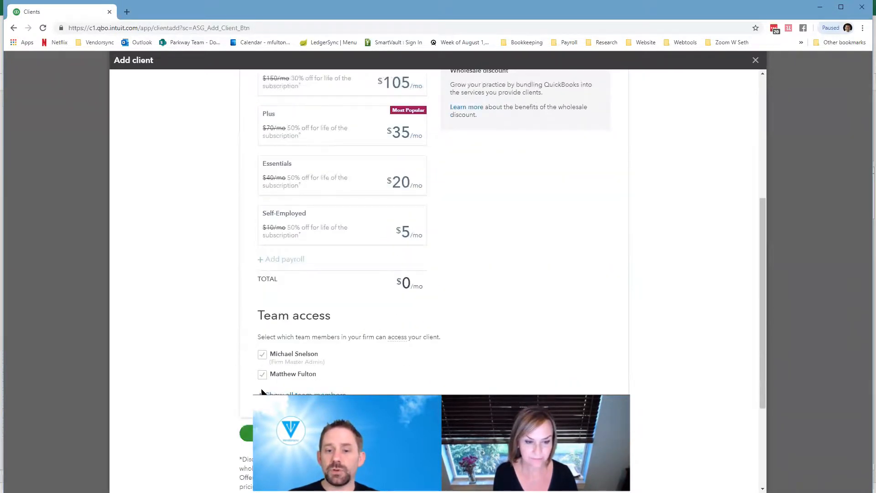
{"action": "scroll", "coordinate": [256, 386], "scroll_direction": "down", "scroll_amount": 2}
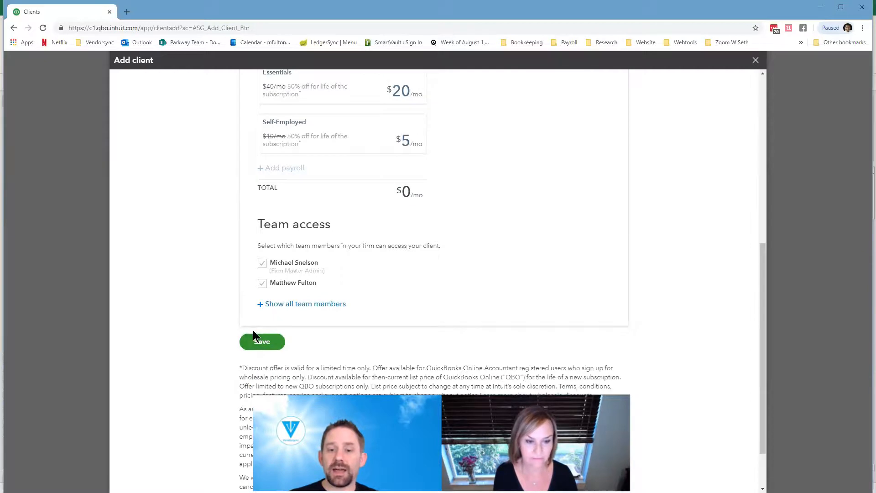
{"action": "left_click", "coordinate": [260, 340]}
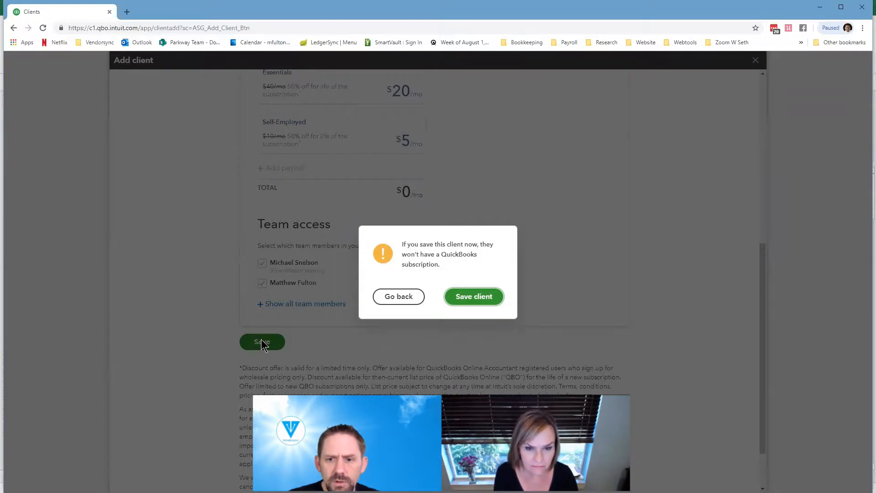
{"action": "left_click", "coordinate": [397, 297]}
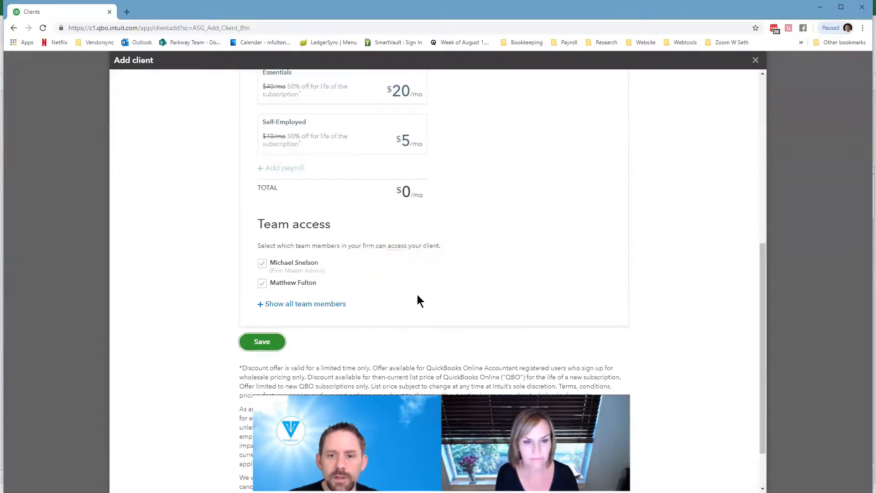
Save the new client with the Advanced subscription and your firm's user as Master Admin of the client's QuickBooks company
{"action": "scroll", "coordinate": [484, 293], "scroll_direction": "up", "scroll_amount": 5}
{"action": "left_click", "coordinate": [400, 202]}
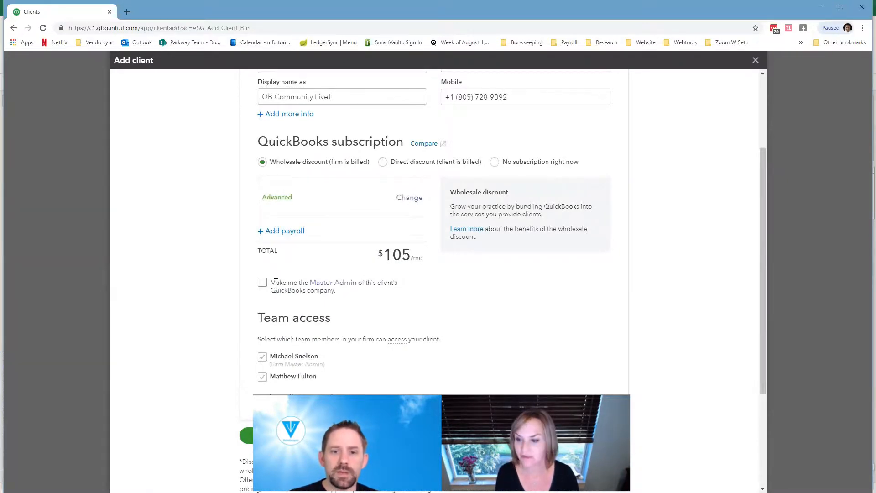
{"action": "left_click", "coordinate": [262, 284]}
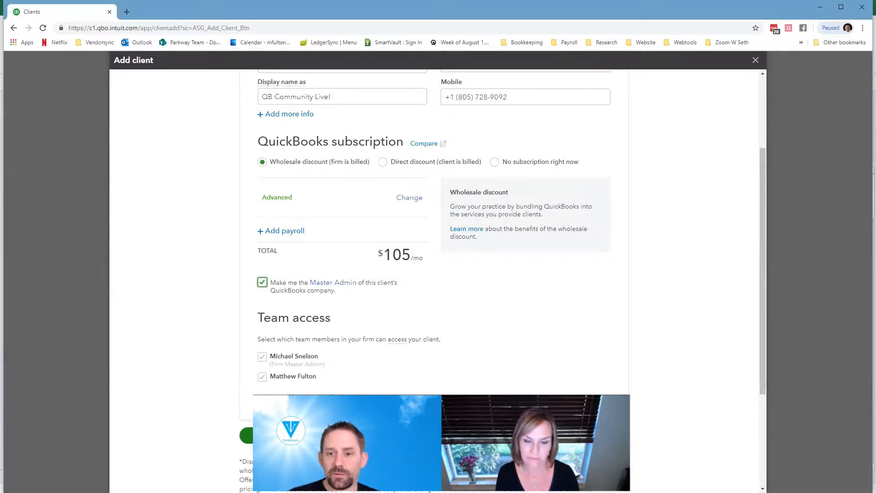
{"action": "left_click", "coordinate": [263, 436]}
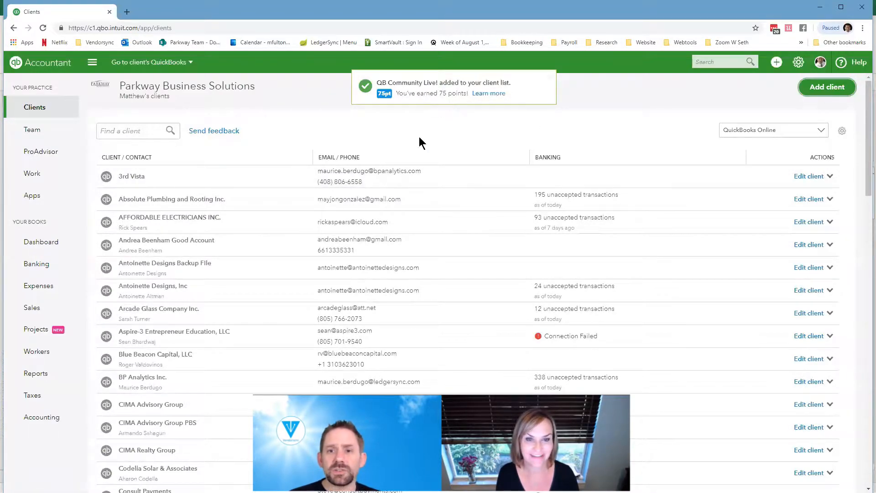
Open the QuickBooks company of QB Community Live! from the client list
{"action": "scroll", "coordinate": [244, 133], "scroll_direction": "down", "scroll_amount": 20}
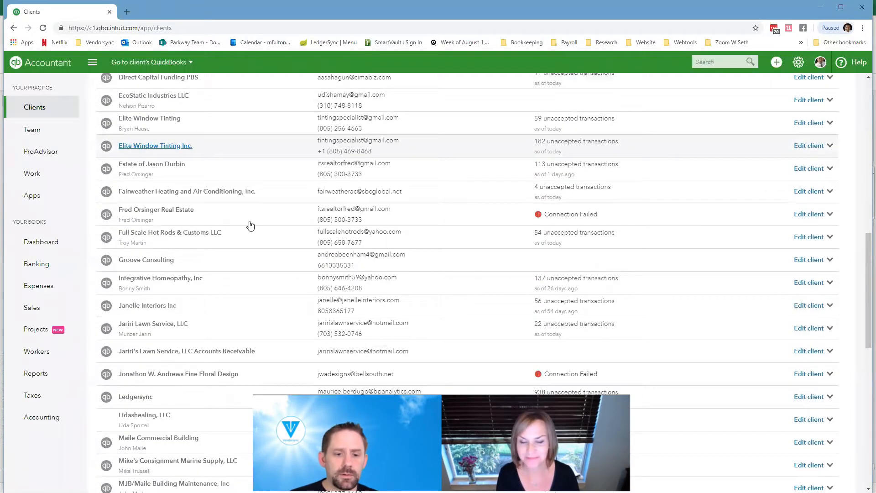
{"action": "scroll", "coordinate": [258, 280], "scroll_direction": "down", "scroll_amount": 2}
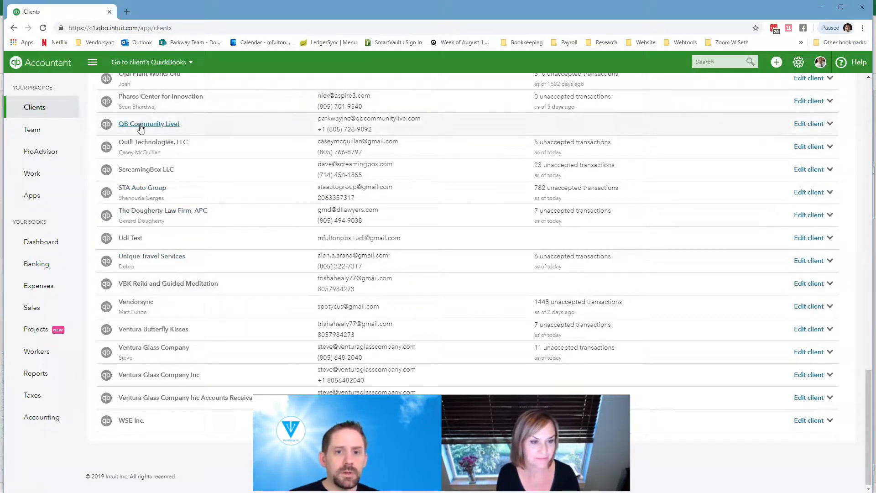
{"action": "left_click", "coordinate": [107, 125]}
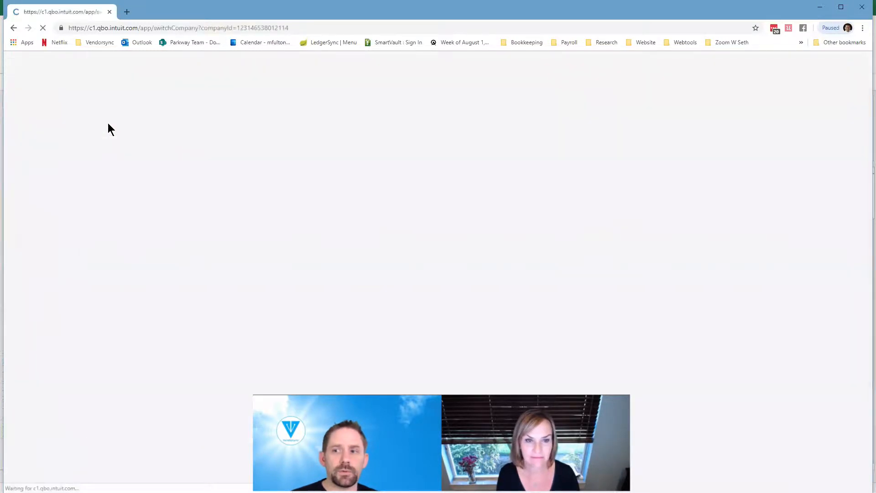
Try to get back to a working QuickBooks page by stepping through the previously visited pages and reloading
{"action": "left_click", "coordinate": [14, 28]}
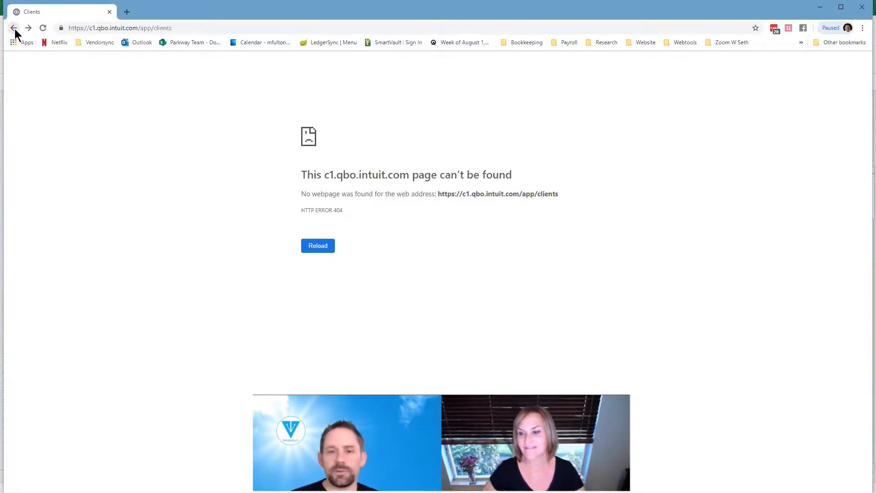
{"action": "left_click", "coordinate": [14, 28]}
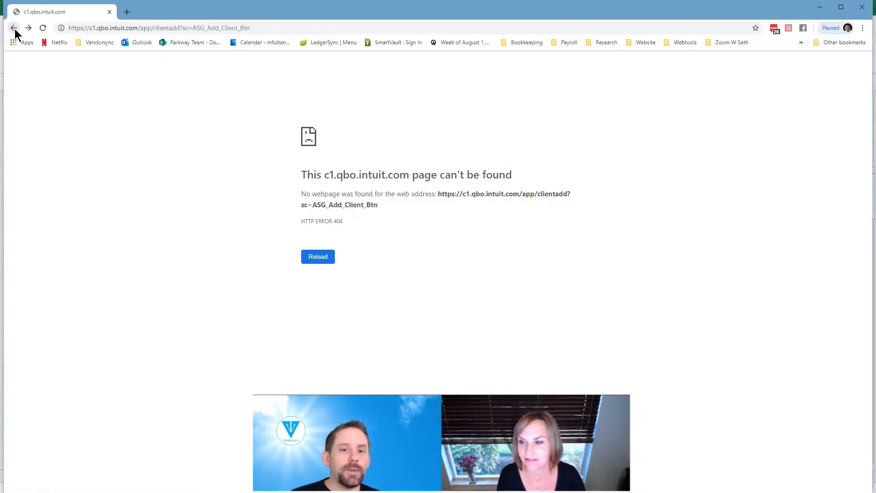
{"action": "left_click", "coordinate": [15, 29]}
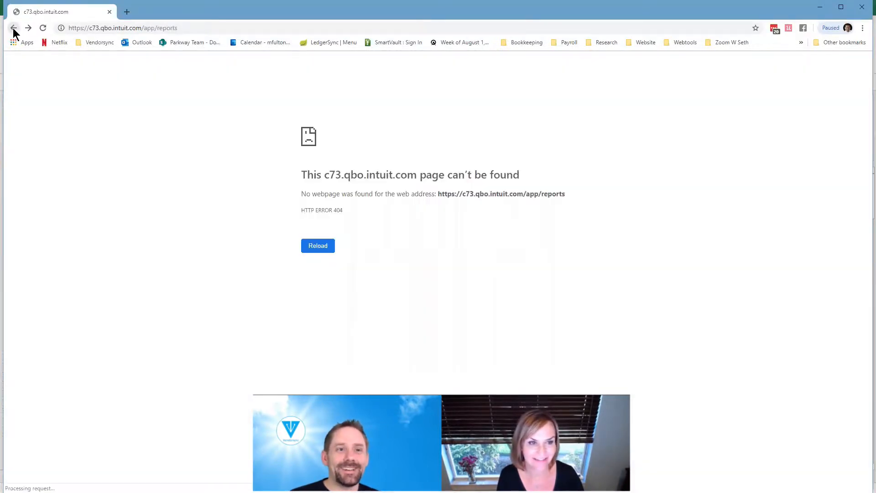
{"action": "left_click", "coordinate": [326, 245]}
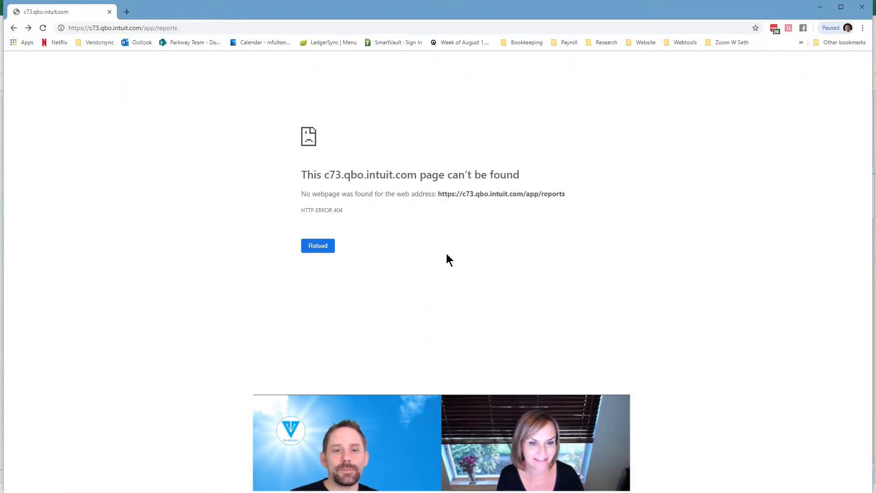
{"action": "left_click", "coordinate": [44, 28]}
{"action": "left_click", "coordinate": [28, 28]}
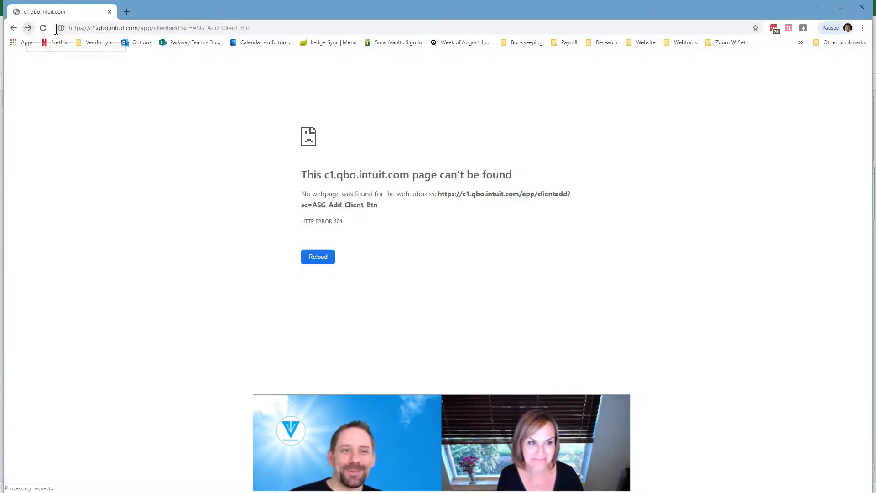
Try to load the bookmarked QuickBooksOnline login page, first in the current tab and again in a new tab
{"action": "left_click", "coordinate": [524, 43]}
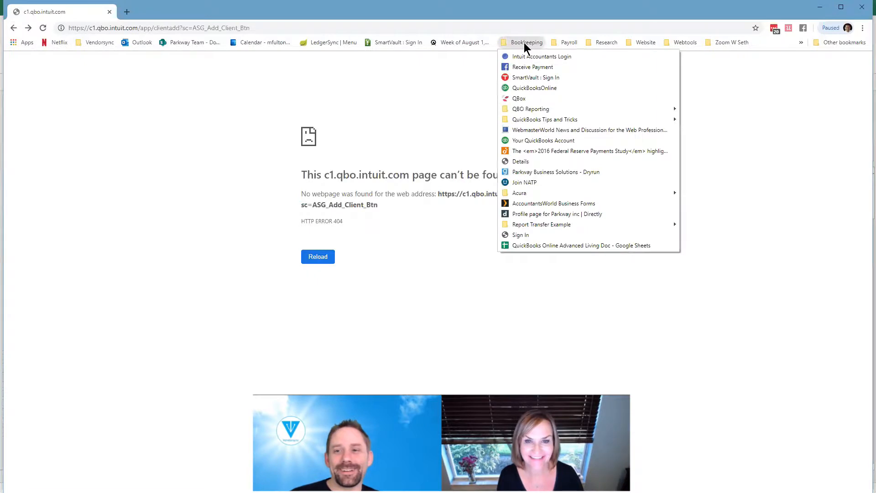
{"action": "left_click", "coordinate": [522, 86]}
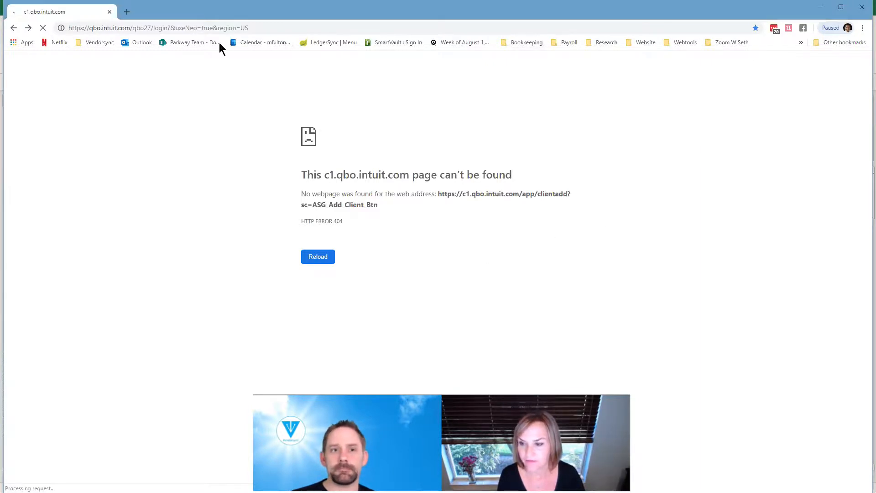
{"action": "left_click", "coordinate": [128, 12]}
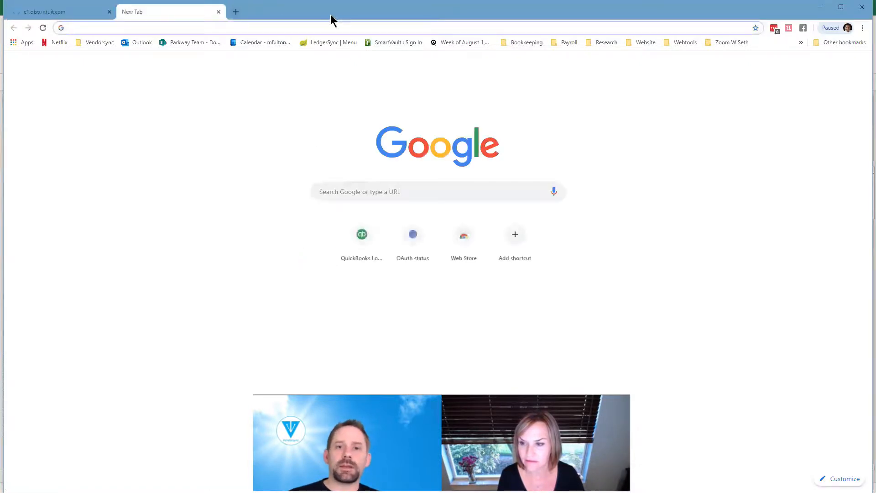
{"action": "left_click", "coordinate": [534, 42]}
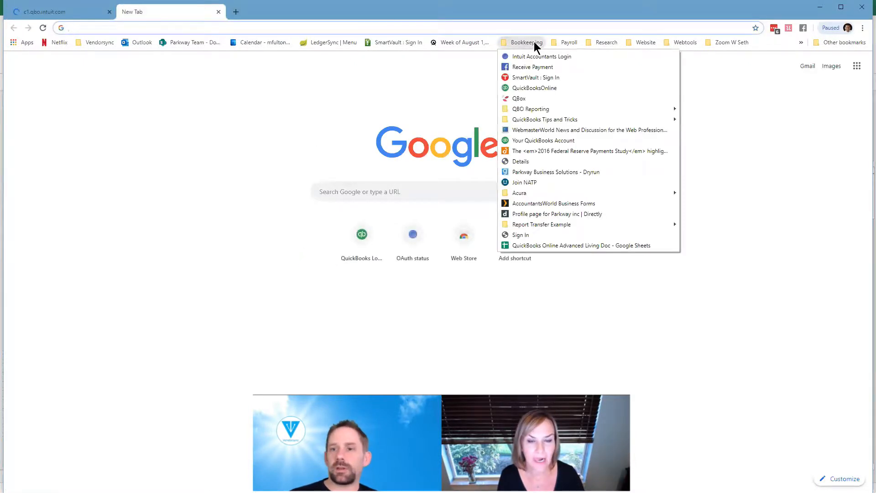
{"action": "left_click", "coordinate": [538, 88]}
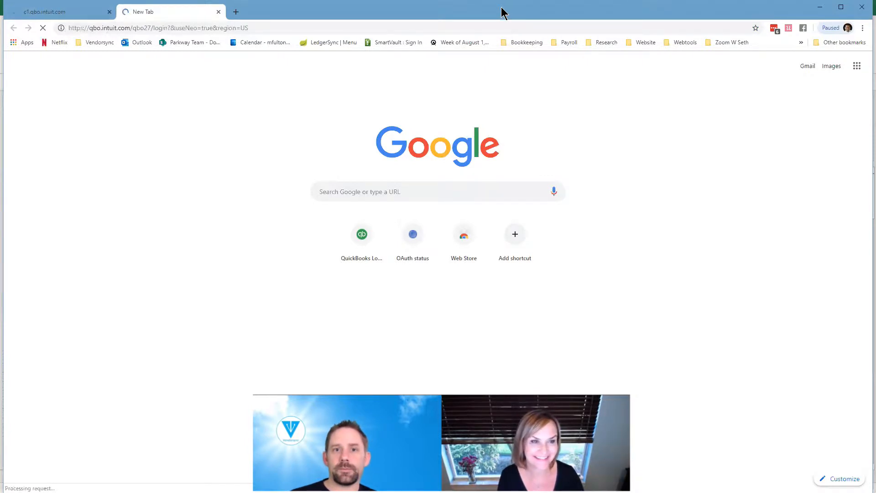
Maximize the browser window and open the clear browsing data settings from the browsing history page
{"action": "left_click_drag", "start_coordinate": [502, 7], "coordinate": [500, 24]}
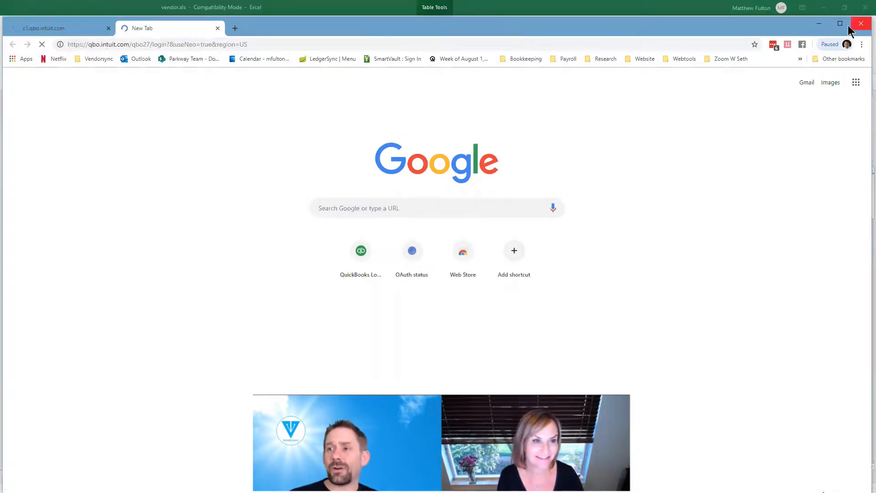
{"action": "left_click", "coordinate": [842, 25]}
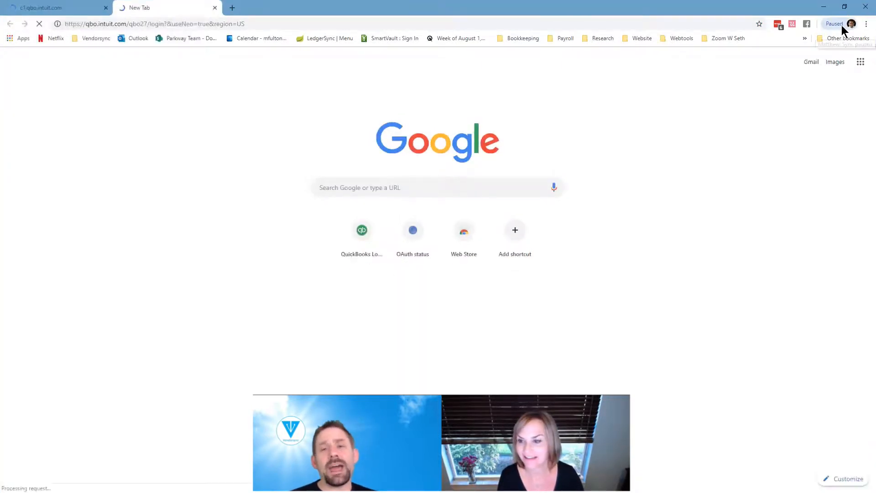
{"action": "left_click", "coordinate": [78, 9]}
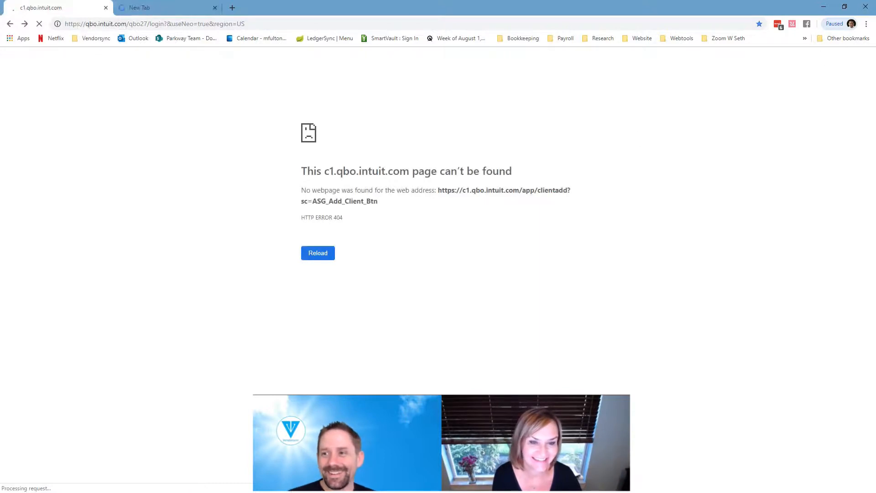
{"action": "left_click", "coordinate": [866, 24]}
{"action": "mouse_move", "coordinate": [743, 92]}
{"action": "left_click", "coordinate": [620, 94]}
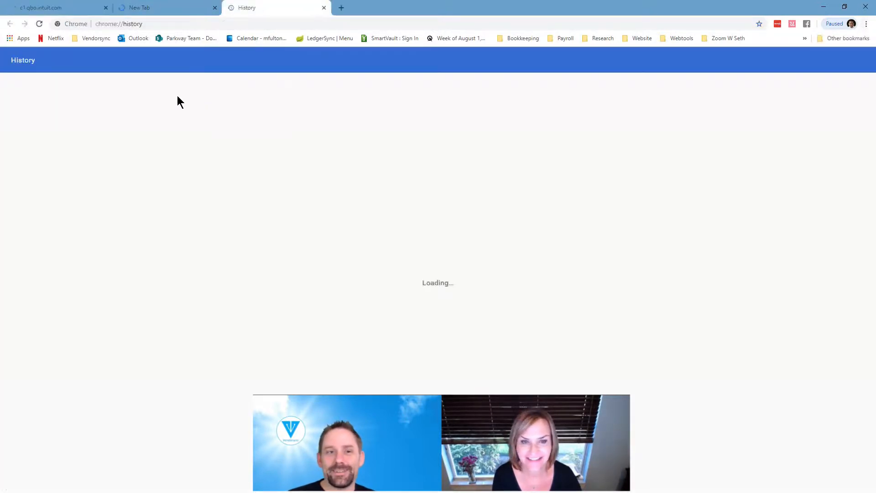
{"action": "left_click", "coordinate": [52, 129]}
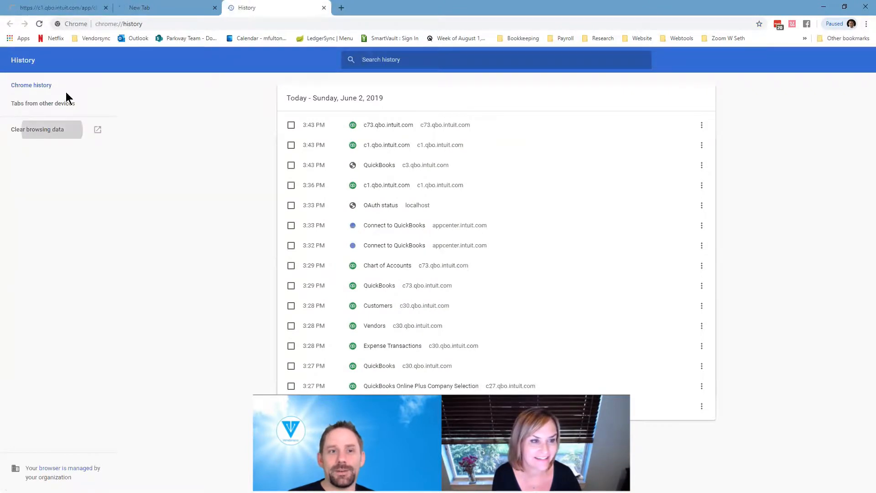
Close the two stalled QuickBooks tabs
{"action": "left_click", "coordinate": [73, 10]}
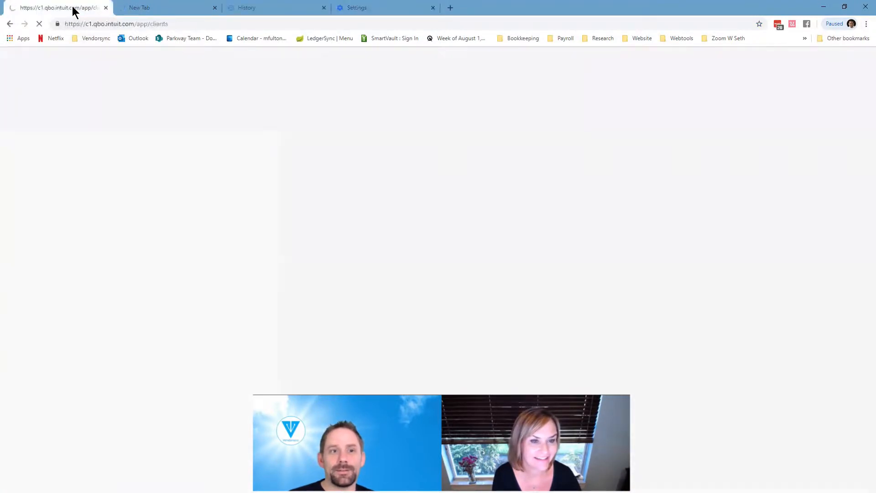
{"action": "left_click", "coordinate": [106, 9]}
{"action": "left_click", "coordinate": [107, 8]}
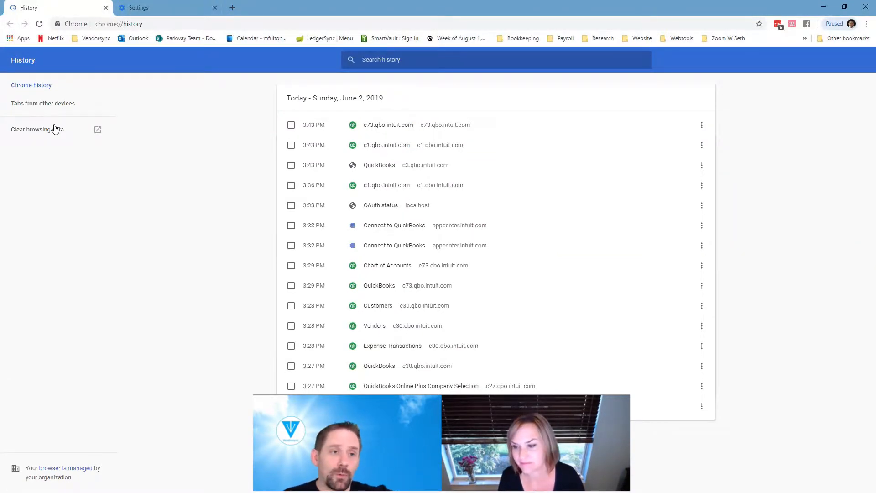
Clear the all-time browsing data, including history, downloads, cookies and cached files, and close the history page
{"action": "left_click", "coordinate": [44, 130]}
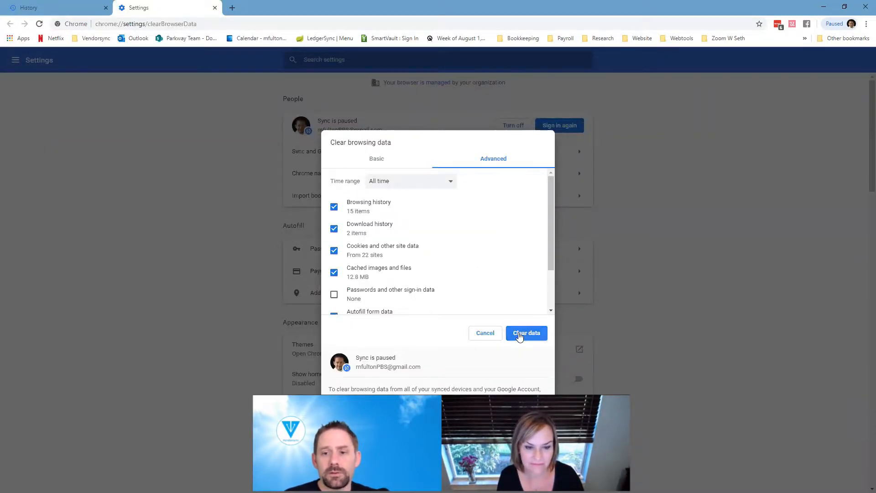
{"action": "left_click", "coordinate": [523, 335]}
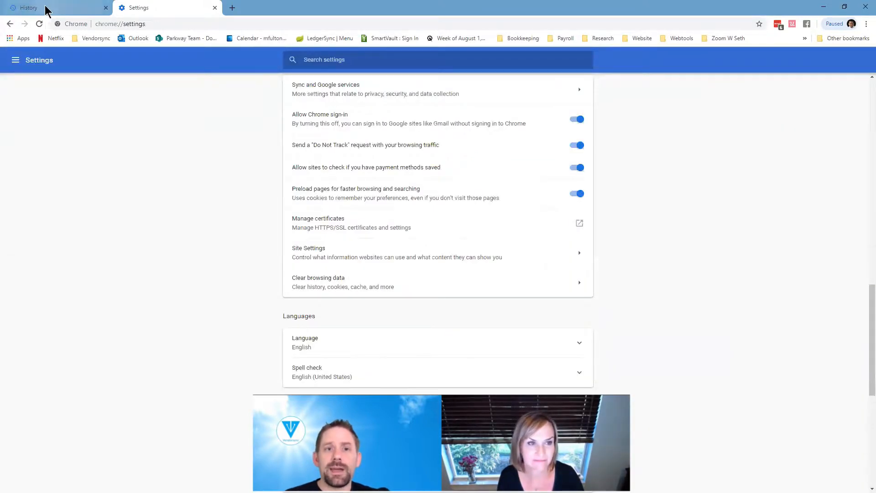
{"action": "left_click", "coordinate": [53, 8]}
{"action": "left_click", "coordinate": [106, 8]}
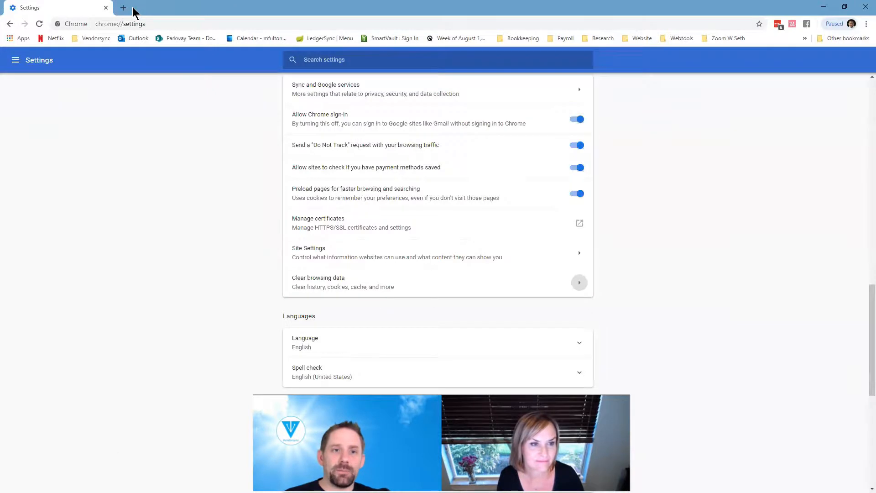
Load the bookmarked QuickBooksOnline sign-in page in a new tab and close the settings page
{"action": "left_click", "coordinate": [123, 8]}
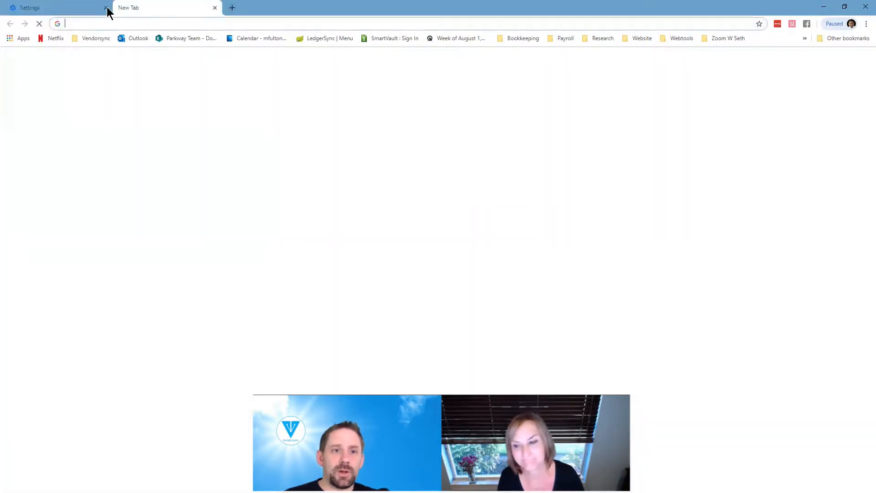
{"action": "left_click", "coordinate": [521, 40]}
{"action": "left_click", "coordinate": [523, 84]}
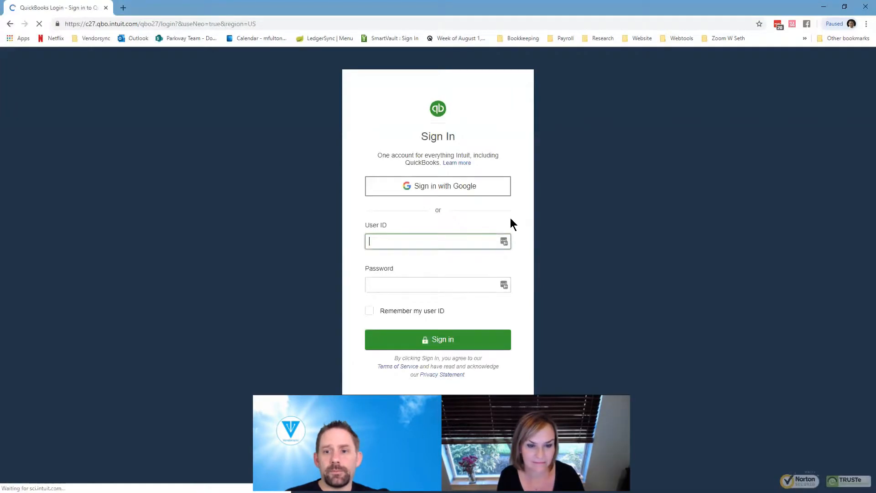
Sign in with the saved user ID and password for Intuit App Center, and open the Parkway Business Solutions company
{"action": "left_click", "coordinate": [504, 242]}
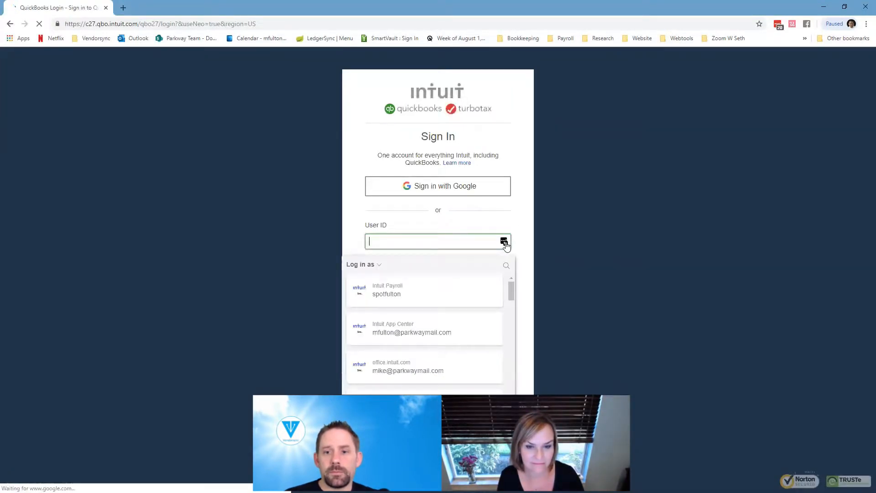
{"action": "left_click", "coordinate": [423, 332]}
{"action": "left_click", "coordinate": [427, 346]}
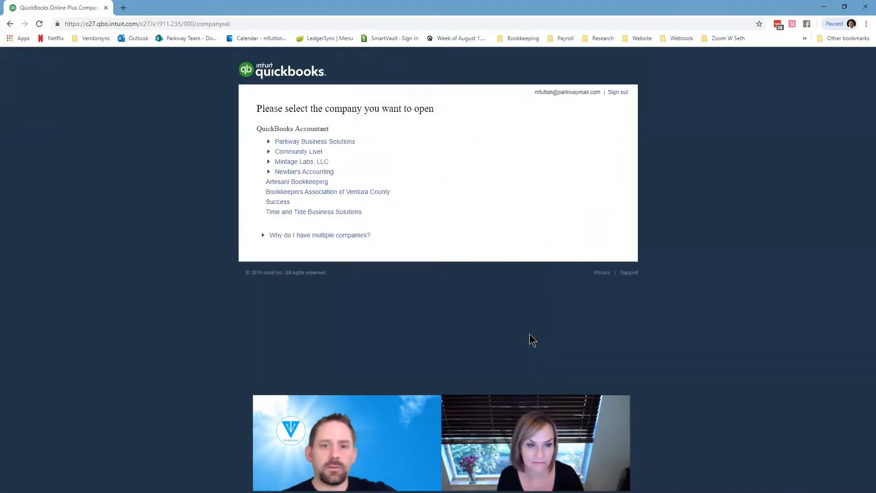
{"action": "left_click", "coordinate": [346, 141]}
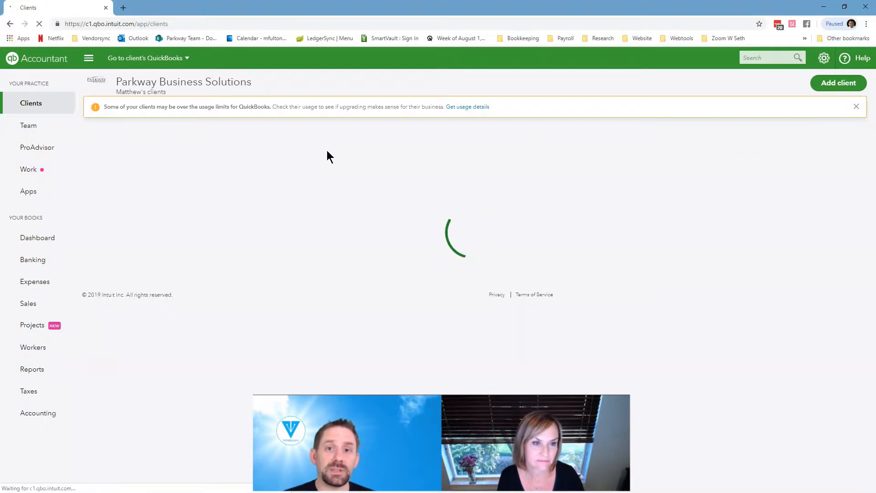
Find QB Community Live! in the client list and open its QuickBooks company
{"action": "scroll", "coordinate": [223, 297], "scroll_direction": "down", "scroll_amount": 1}
{"action": "scroll", "coordinate": [224, 302], "scroll_direction": "down", "scroll_amount": 10}
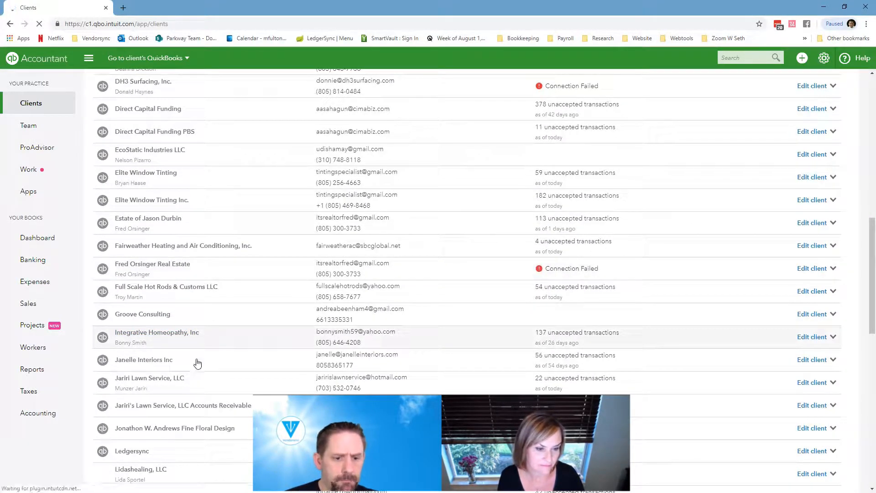
{"action": "scroll", "coordinate": [195, 360], "scroll_direction": "down", "scroll_amount": 6}
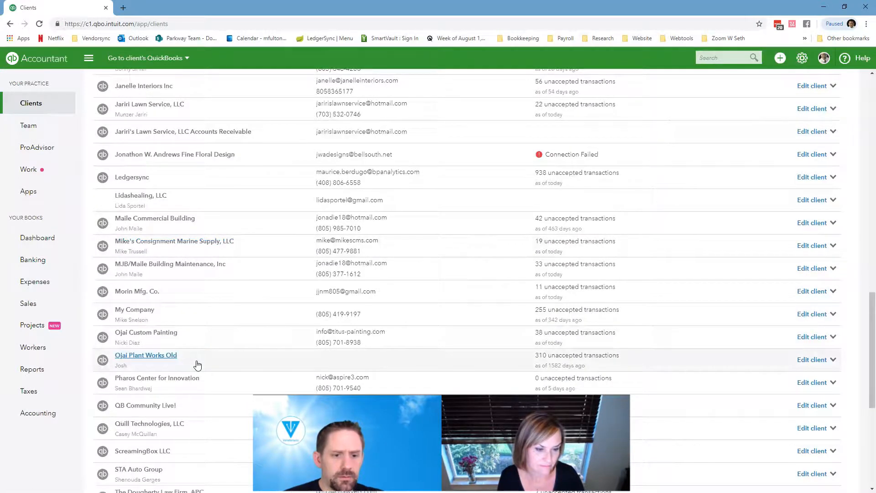
{"action": "left_click", "coordinate": [101, 406]}
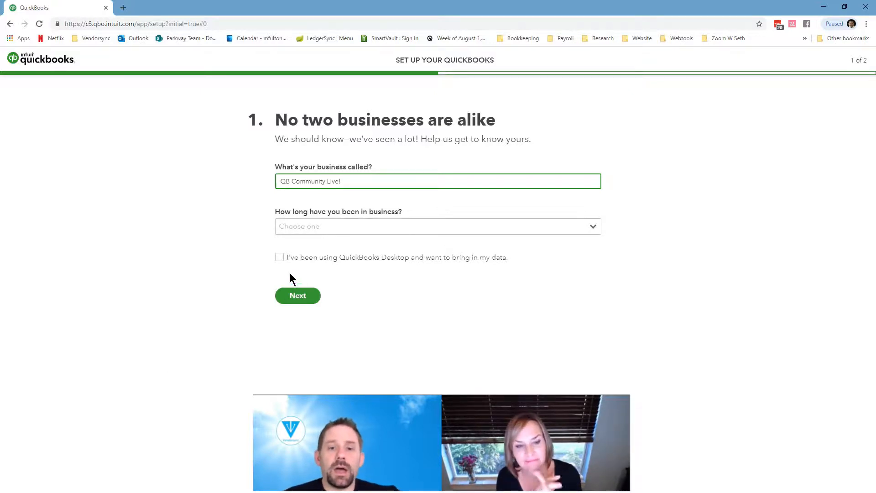
Complete the company setup with the option to bring in QuickBooks Desktop data ticked, and open the desktop data import instructions
{"action": "left_click", "coordinate": [280, 258]}
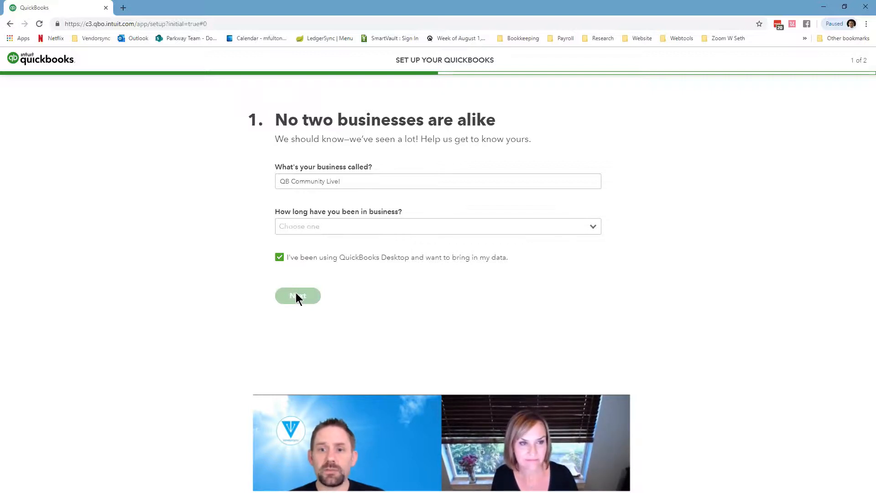
{"action": "left_click", "coordinate": [325, 226]}
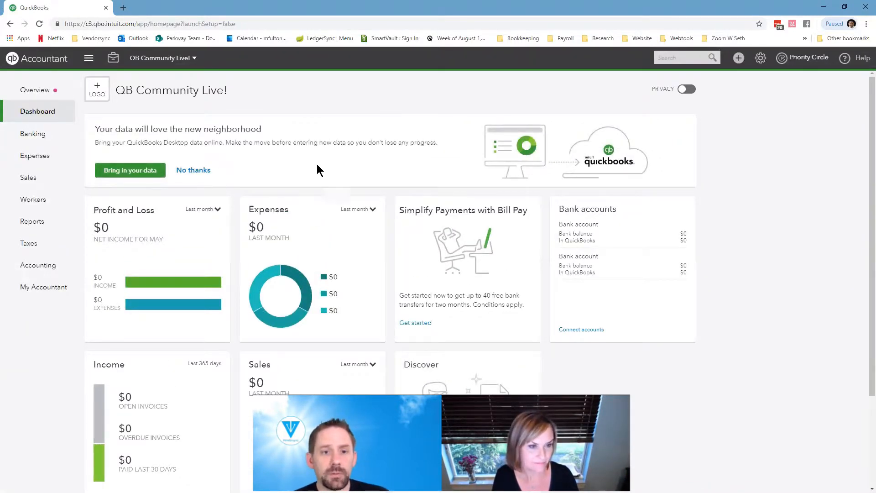
{"action": "left_click", "coordinate": [131, 172]}
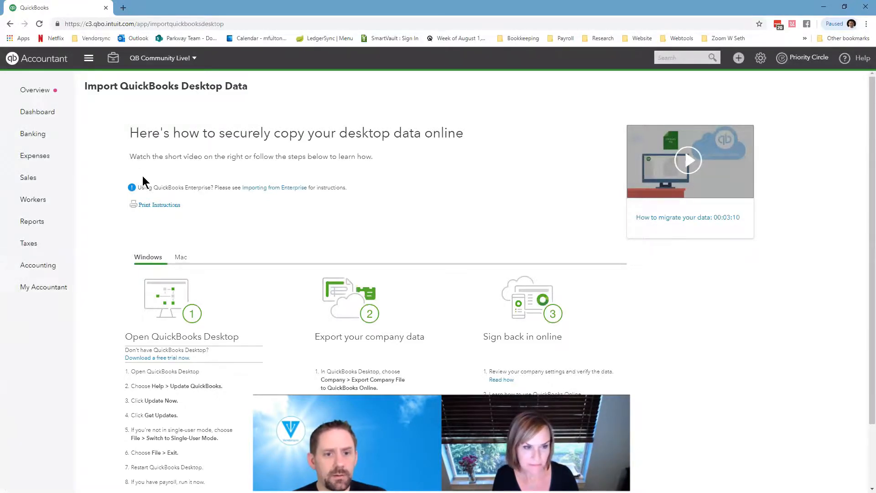
{"action": "scroll", "coordinate": [253, 221], "scroll_direction": "down", "scroll_amount": 2}
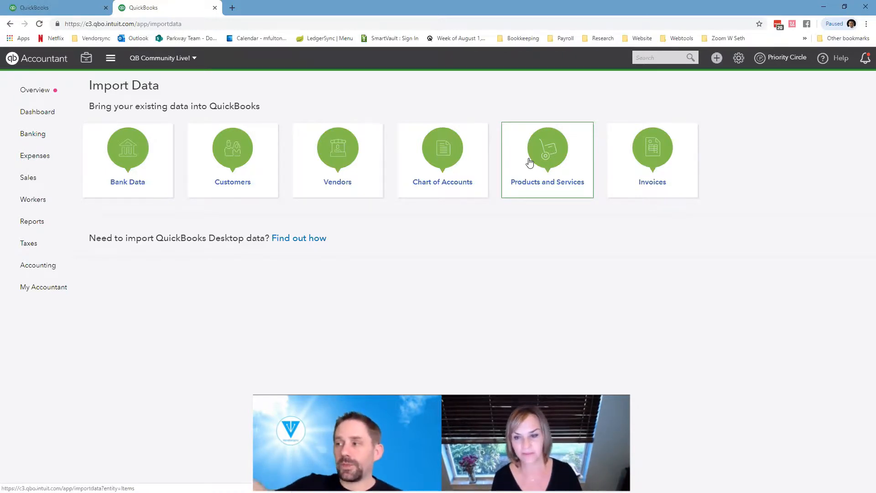
Start a Chart of Accounts import, check its sample file in Excel and minimize the sample
{"action": "left_click", "coordinate": [433, 170]}
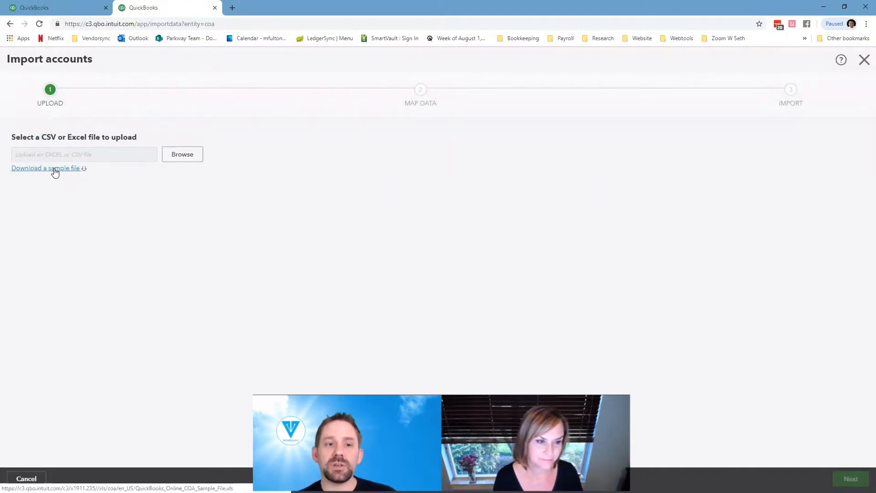
{"action": "key", "text": "alt+Tab"}
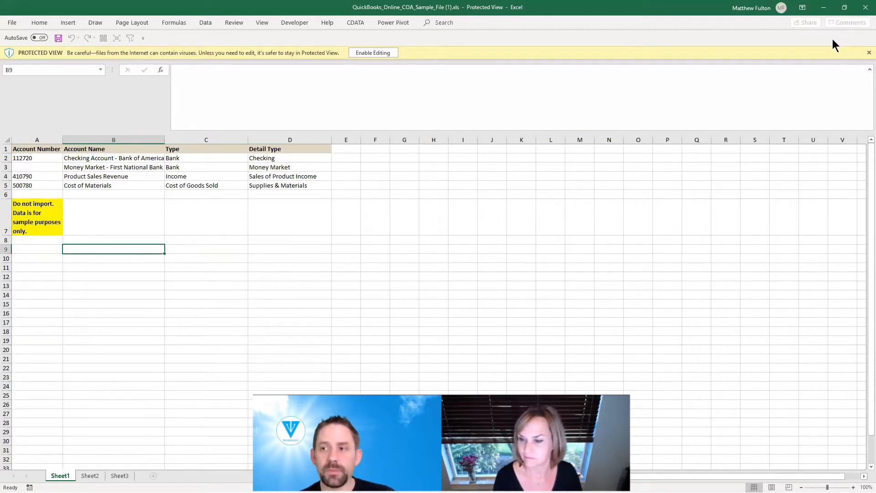
{"action": "left_click", "coordinate": [824, 7]}
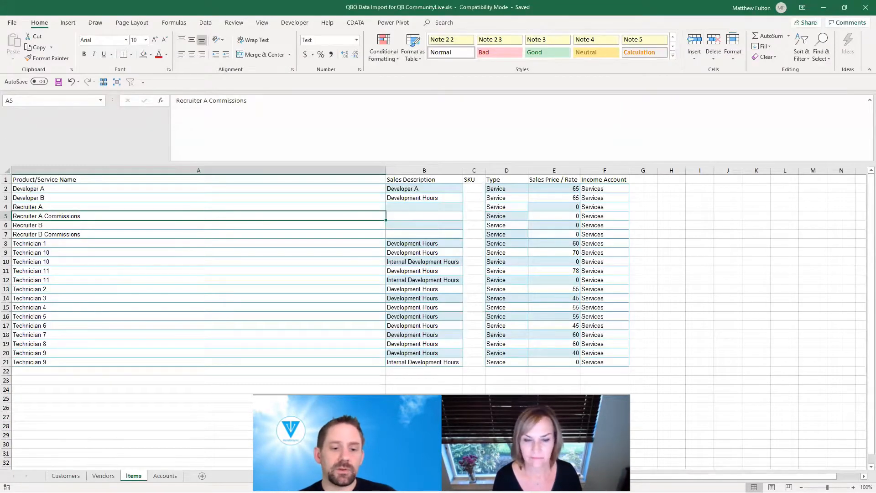
Look through the Customers, Vendors, Items and Accounts sheets of the QBO Data Import for QB CommunityLive.xls workbook
{"action": "left_click", "coordinate": [65, 475]}
{"action": "left_click", "coordinate": [104, 476]}
{"action": "left_click", "coordinate": [133, 476]}
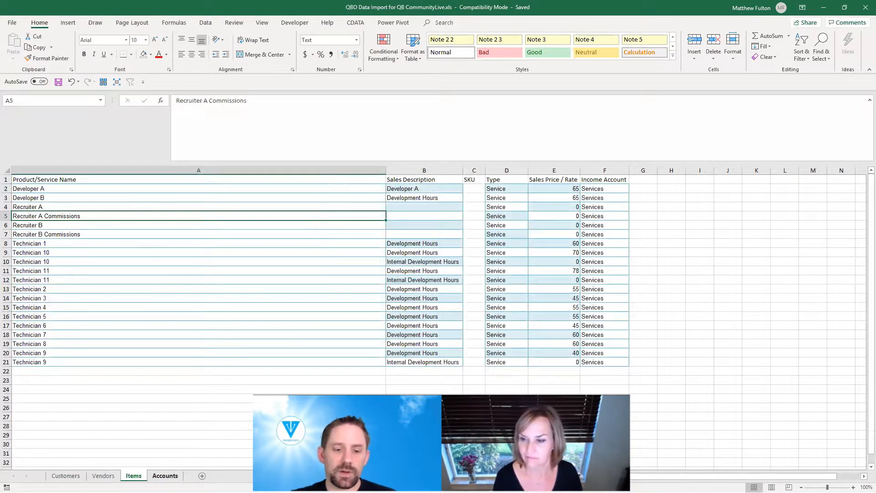
{"action": "left_click", "coordinate": [172, 476]}
Examine the account numbers, parent and sub-account names, types and detail types on the Accounts sheet, and close the workbook
{"action": "scroll", "coordinate": [135, 294], "scroll_direction": "up", "scroll_amount": 9}
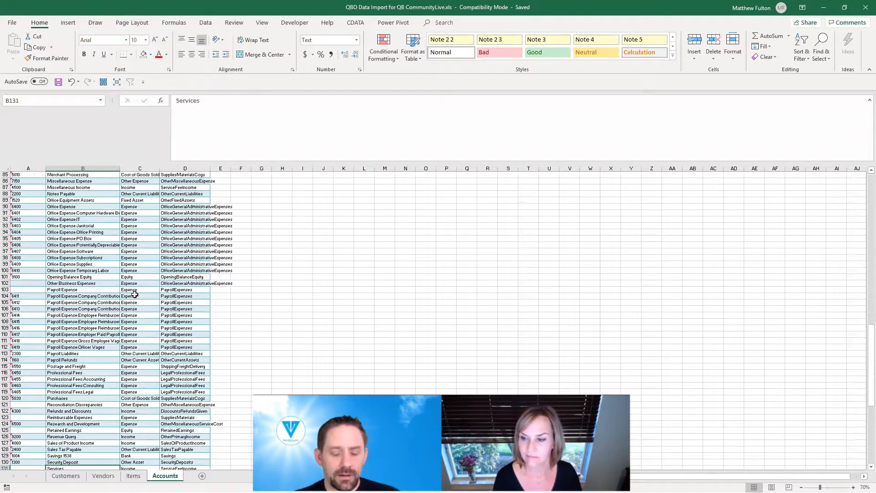
{"action": "key", "text": "ctrl+Home"}
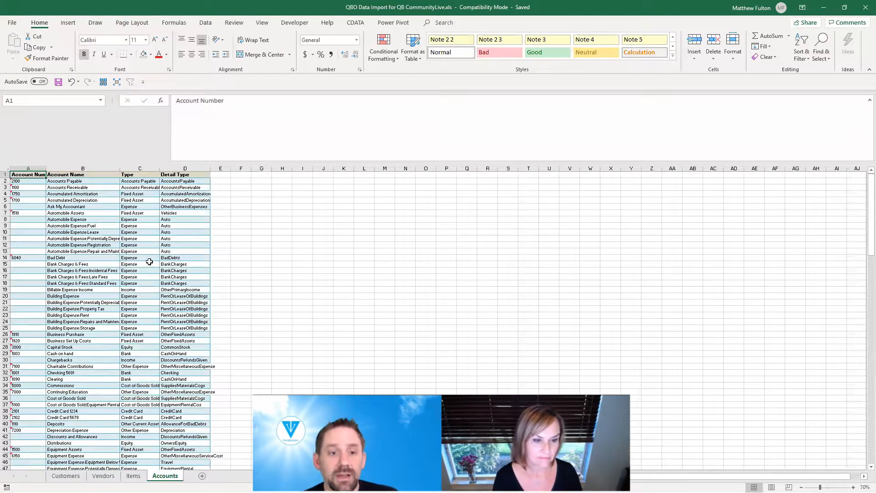
{"action": "scroll", "coordinate": [149, 262], "scroll_direction": "up", "scroll_amount": 8}
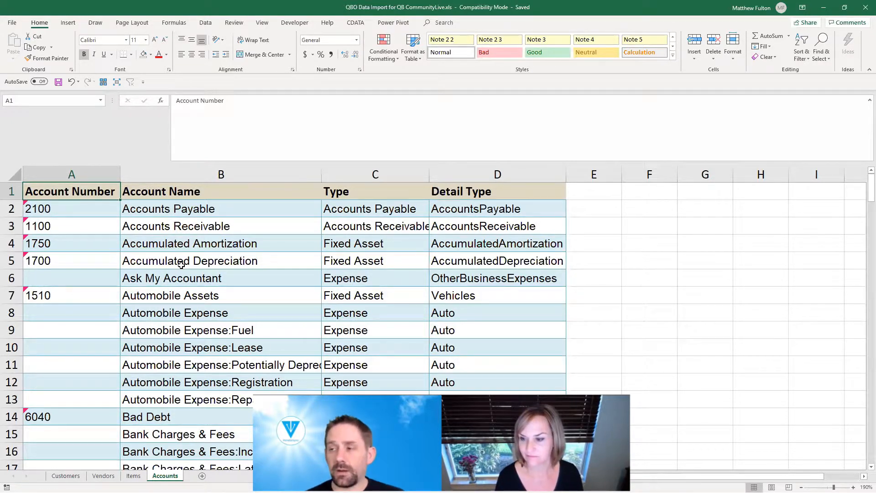
{"action": "left_click", "coordinate": [236, 333]}
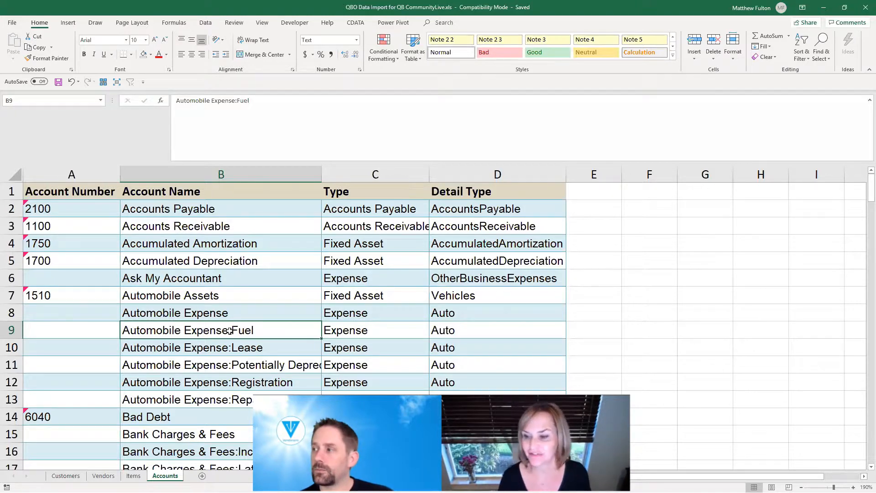
{"action": "scroll", "coordinate": [229, 331], "scroll_direction": "down", "scroll_amount": 4}
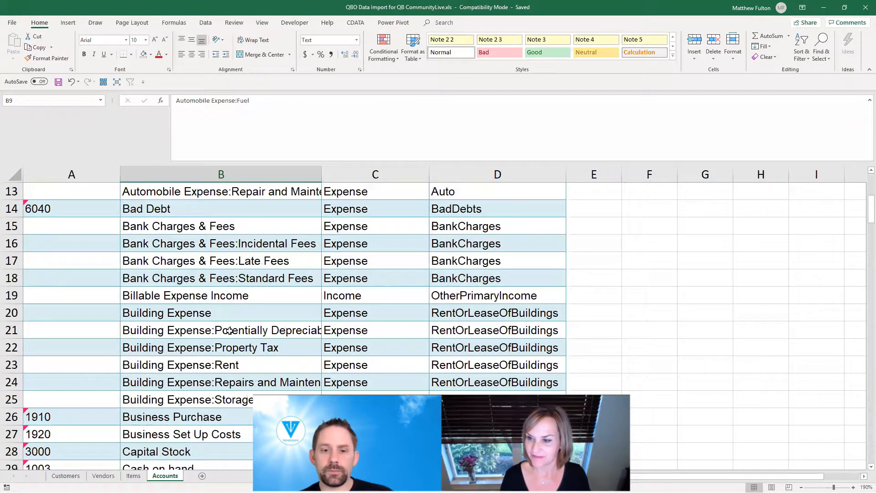
{"action": "scroll", "coordinate": [230, 331], "scroll_direction": "up", "scroll_amount": 4}
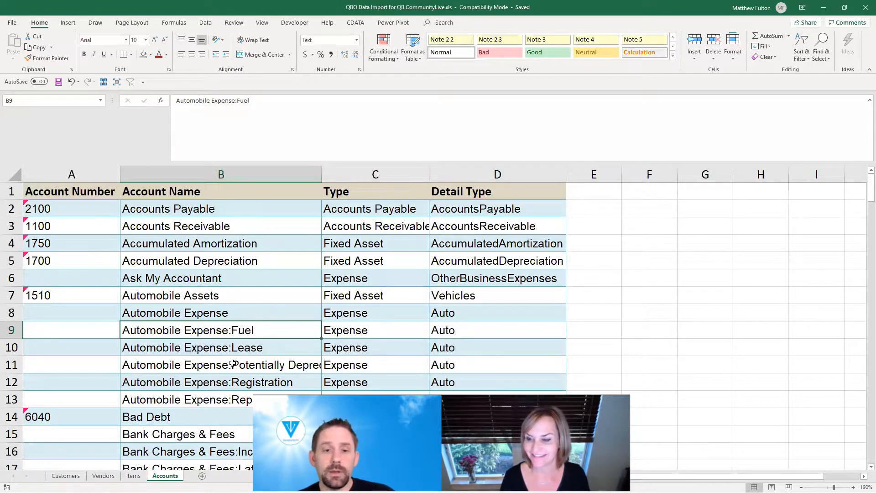
{"action": "scroll", "coordinate": [212, 329], "scroll_direction": "down", "scroll_amount": 2, "text": "ctrl"}
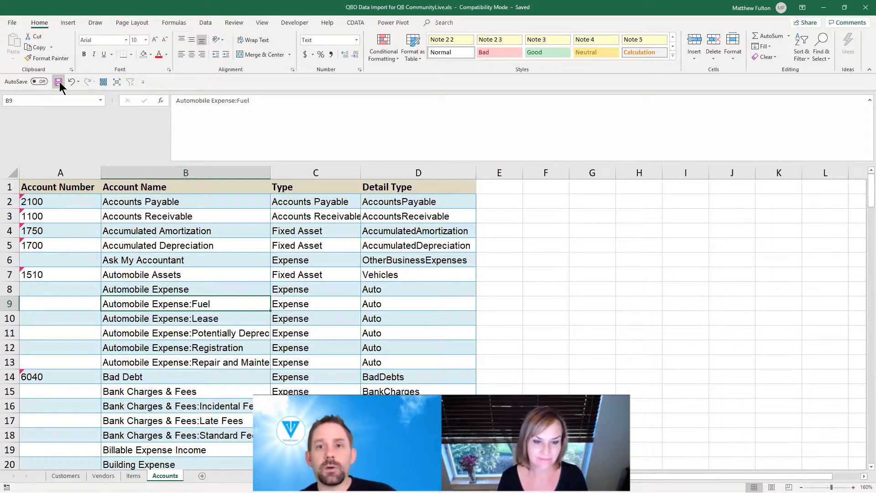
{"action": "left_click", "coordinate": [865, 8]}
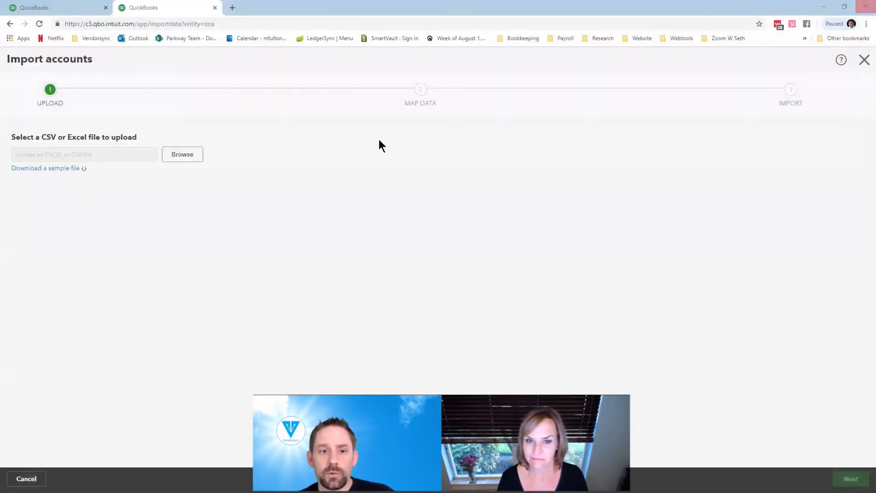
Choose QBO Data Import for QB CommunityLive.xls from the Desktop as the accounts file to upload
{"action": "left_click", "coordinate": [187, 155]}
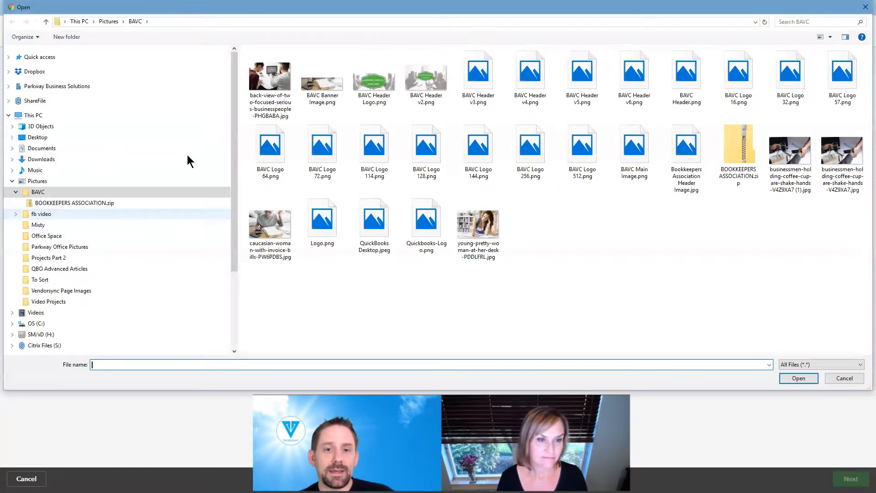
{"action": "left_click", "coordinate": [40, 140]}
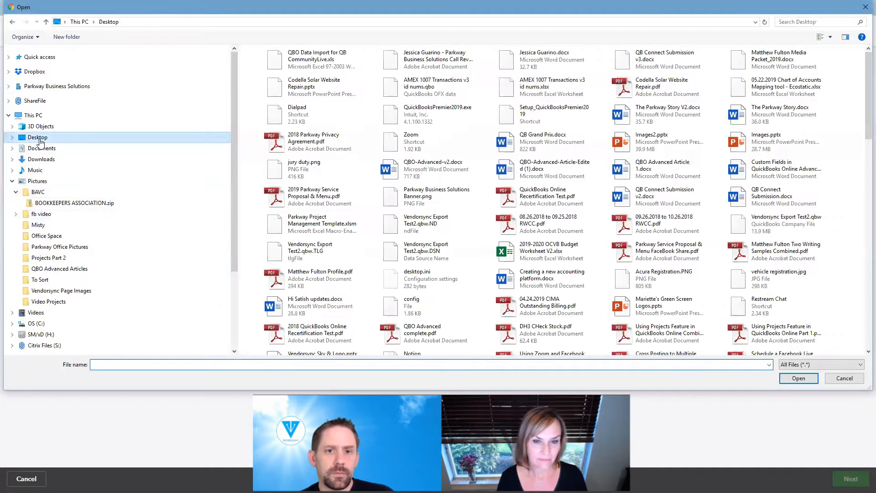
{"action": "left_click", "coordinate": [331, 60]}
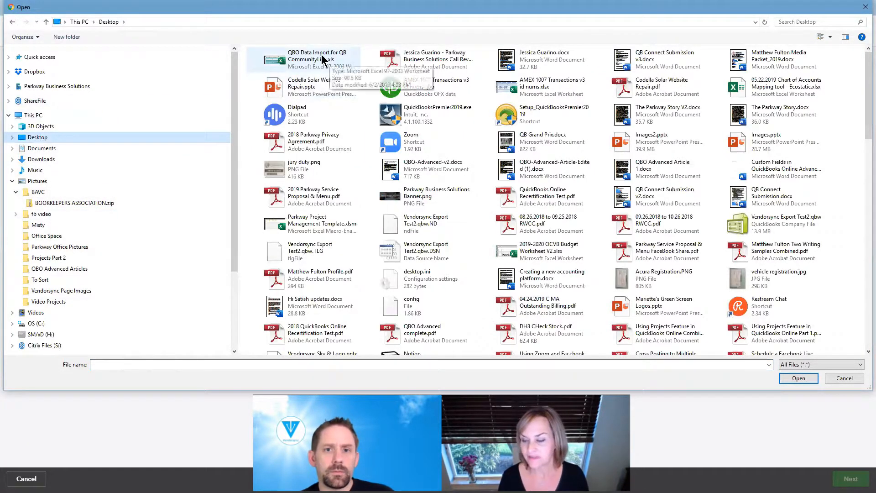
{"action": "left_click", "coordinate": [795, 377]}
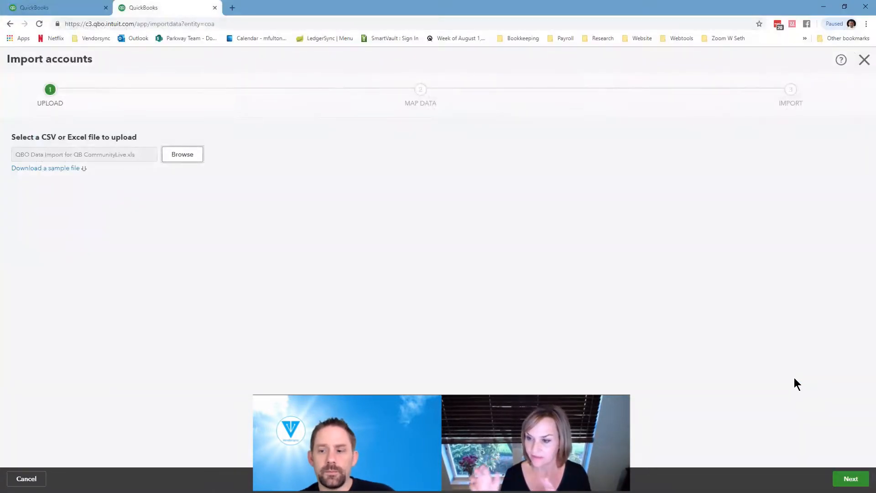
Check the field mapping of the uploaded accounts file, including the choices for Detail Type, and return to the upload stage
{"action": "left_click", "coordinate": [851, 478]}
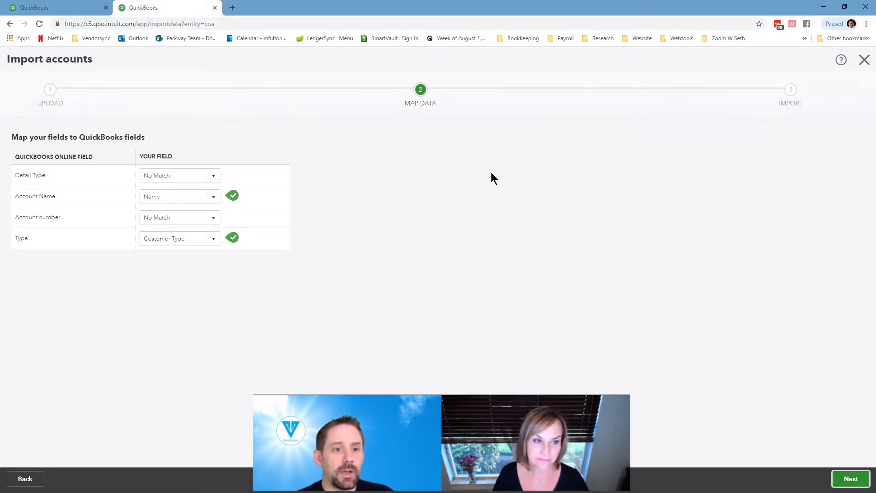
{"action": "left_click", "coordinate": [211, 178]}
{"action": "left_click", "coordinate": [211, 179]}
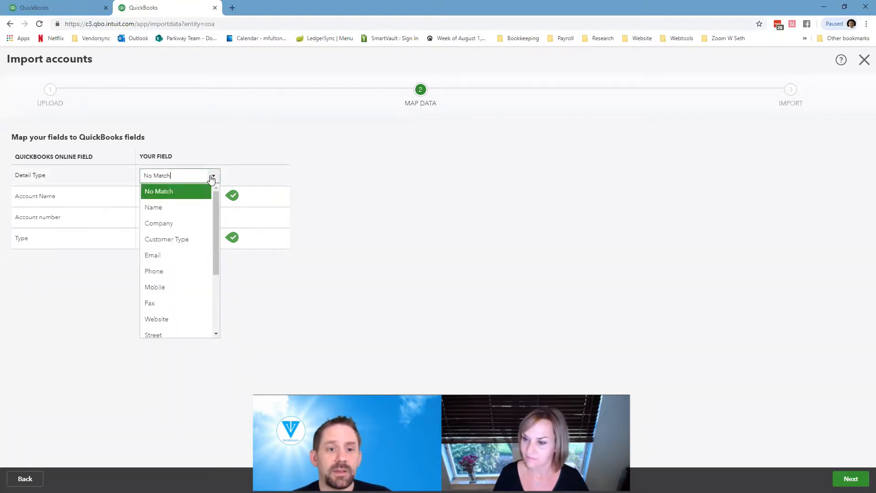
{"action": "left_click", "coordinate": [211, 178]}
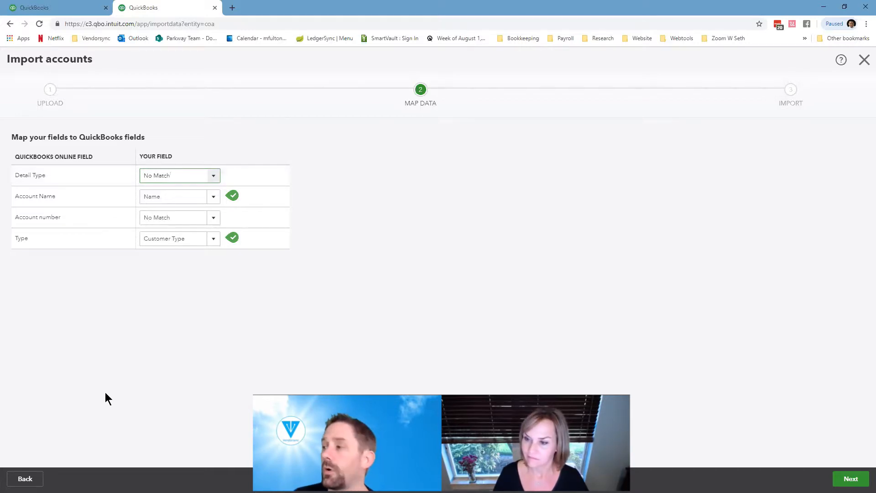
{"action": "left_click", "coordinate": [25, 478]}
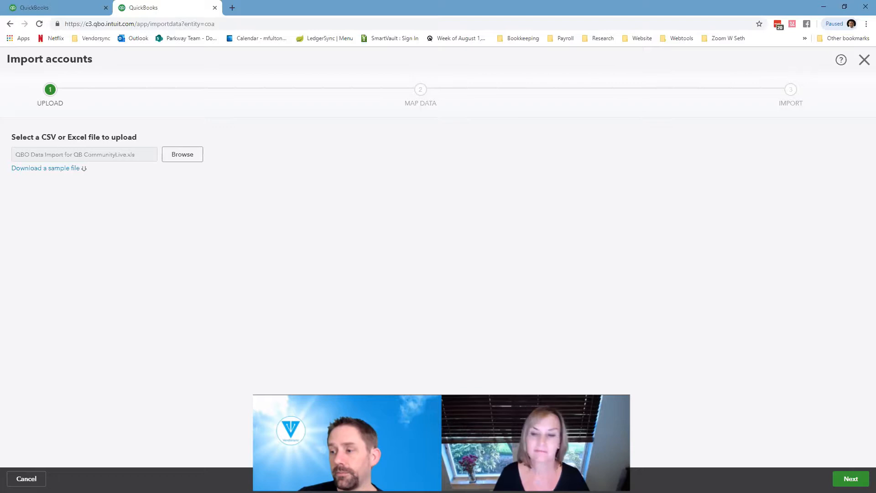
Switch to the import workbook in Excel, maximize its window and move the Accounts sheet ahead of the Customers sheet
{"action": "key", "text": "alt+Tab"}
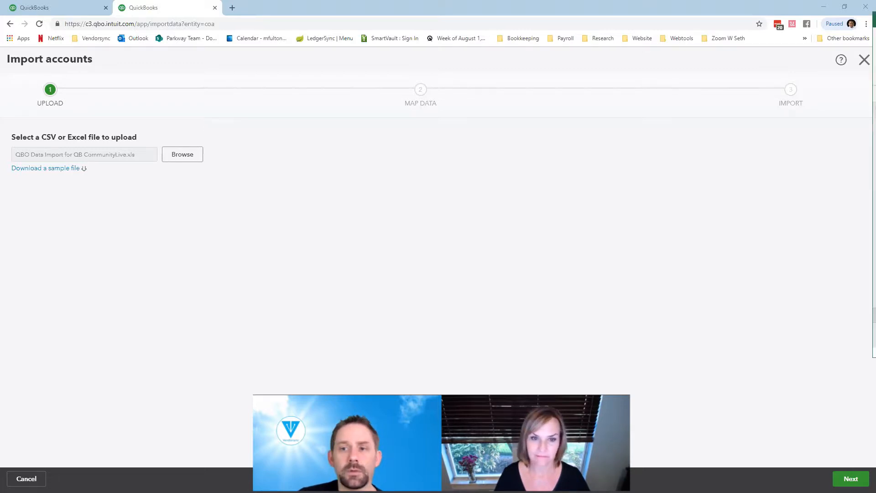
{"action": "left_click_drag", "start_coordinate": [875, 22], "coordinate": [438, 52]}
{"action": "left_click", "coordinate": [745, 52]}
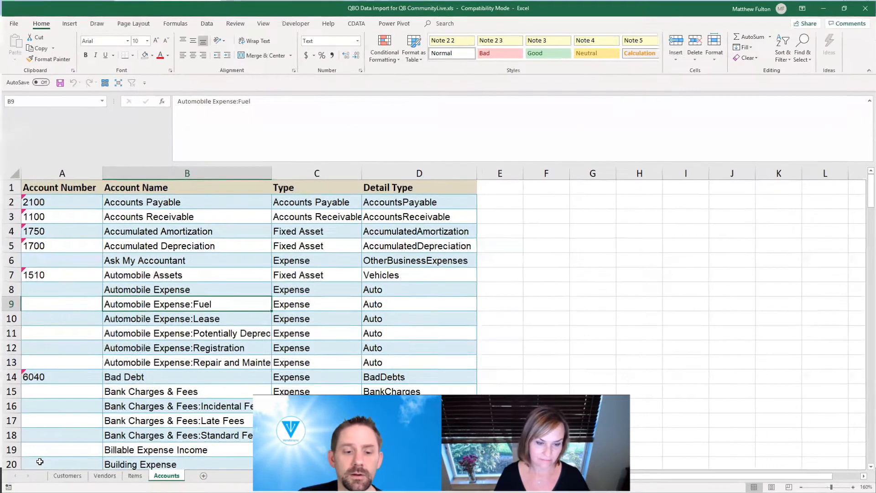
{"action": "left_click", "coordinate": [65, 476]}
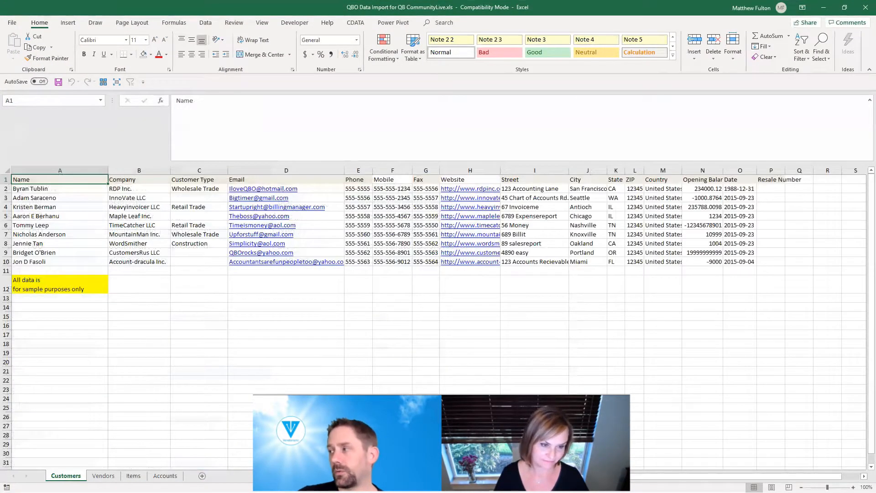
{"action": "left_click", "coordinate": [165, 475]}
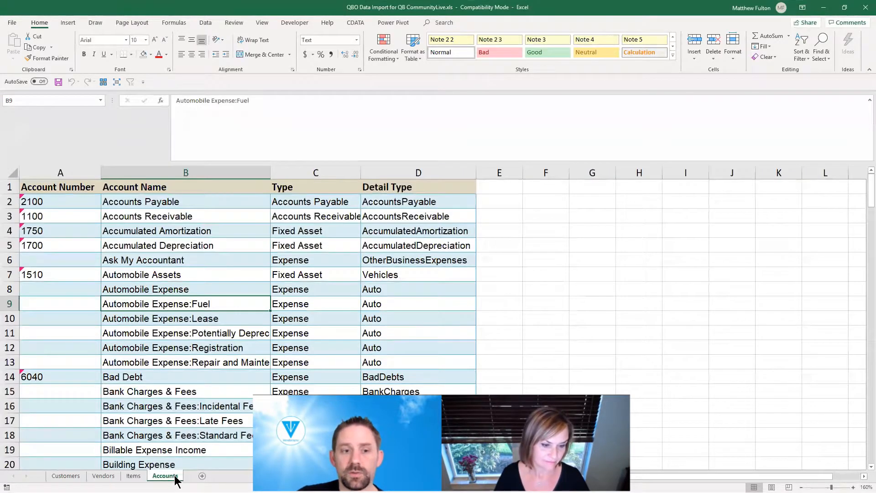
{"action": "left_click_drag", "start_coordinate": [173, 476], "coordinate": [59, 478]}
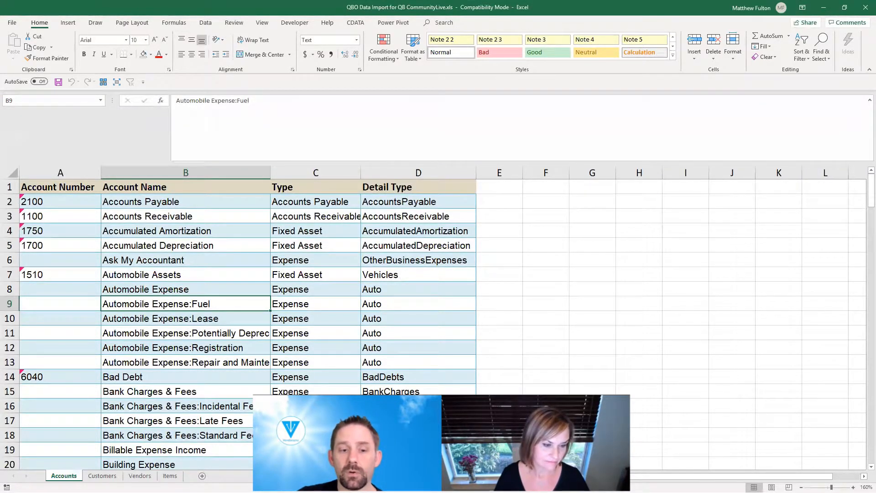
Save the workbook in Excel, switch back to QuickBooks and reselect QBO Data Import for QB CommunityLive.xls from the Desktop as the accounts file
{"action": "left_click", "coordinate": [58, 82]}
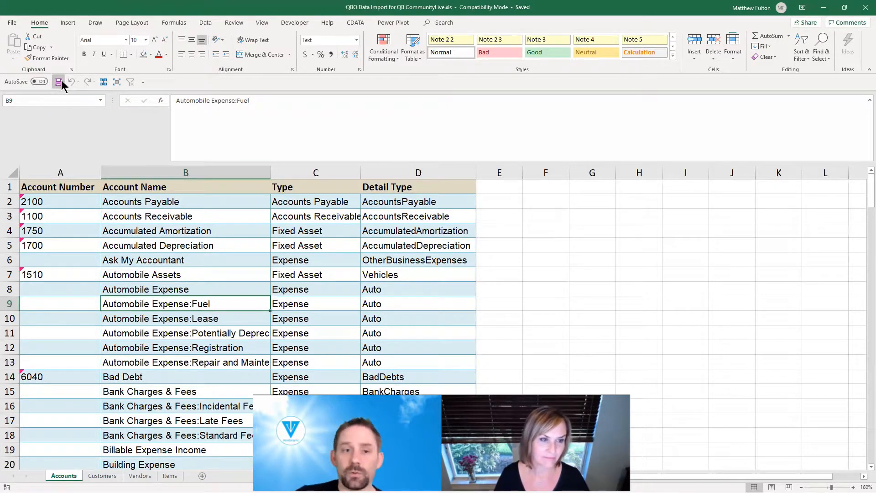
{"action": "left_click", "coordinate": [823, 8]}
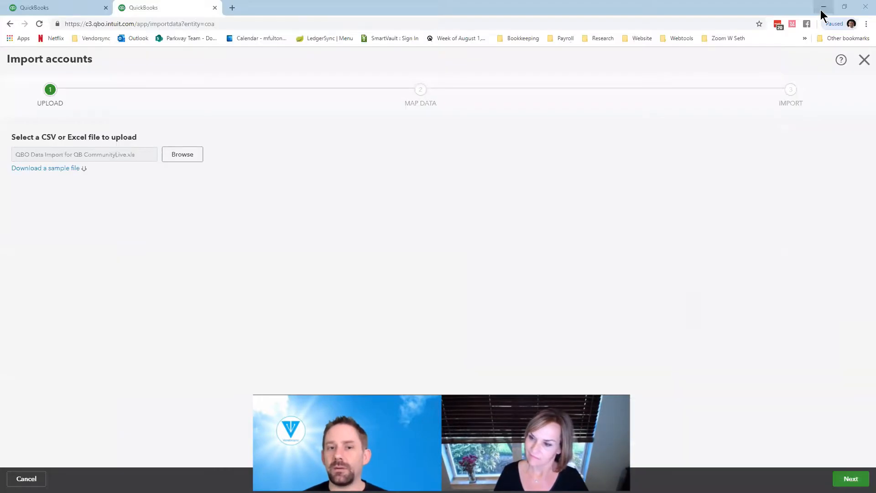
{"action": "left_click", "coordinate": [180, 158]}
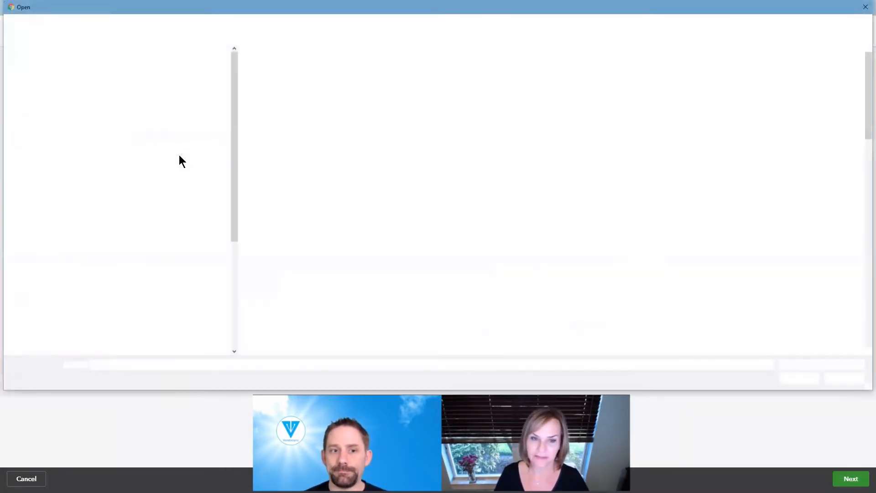
{"action": "left_click", "coordinate": [317, 55]}
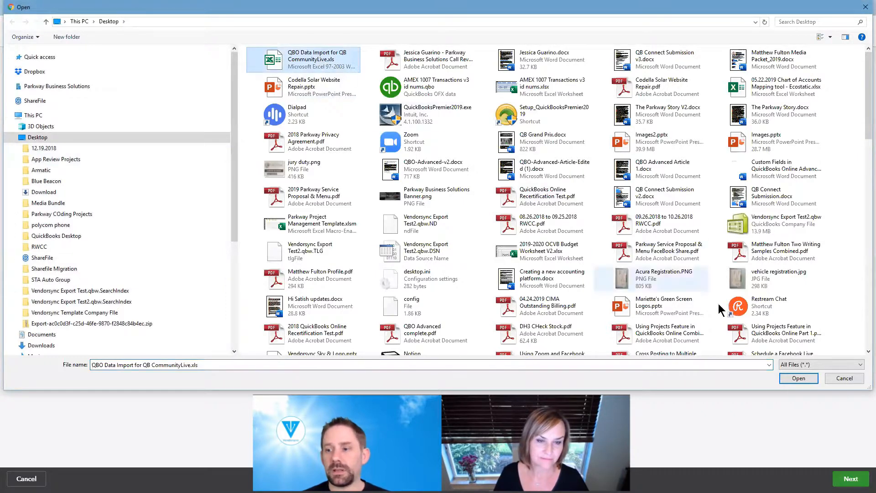
{"action": "left_click", "coordinate": [798, 379]}
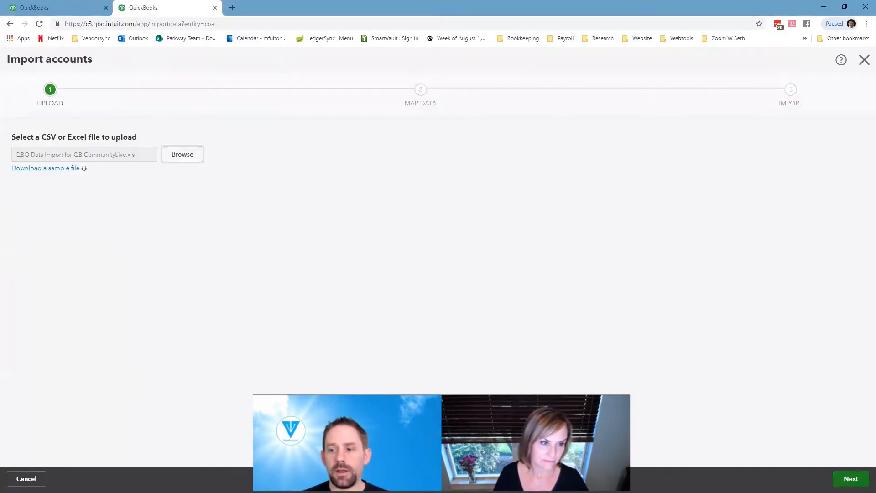
Continue to the field mapping, check the choices for Type while keeping Type mapped, and proceed to the import review
{"action": "left_click", "coordinate": [851, 479]}
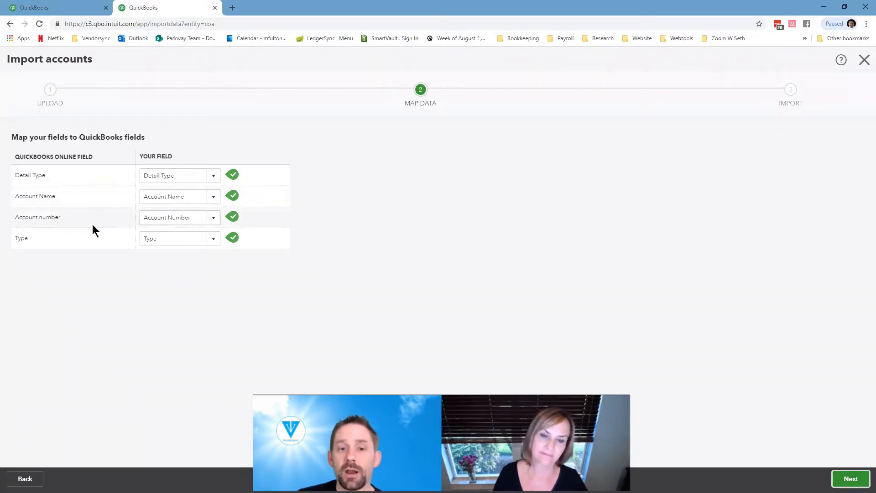
{"action": "left_click", "coordinate": [213, 242]}
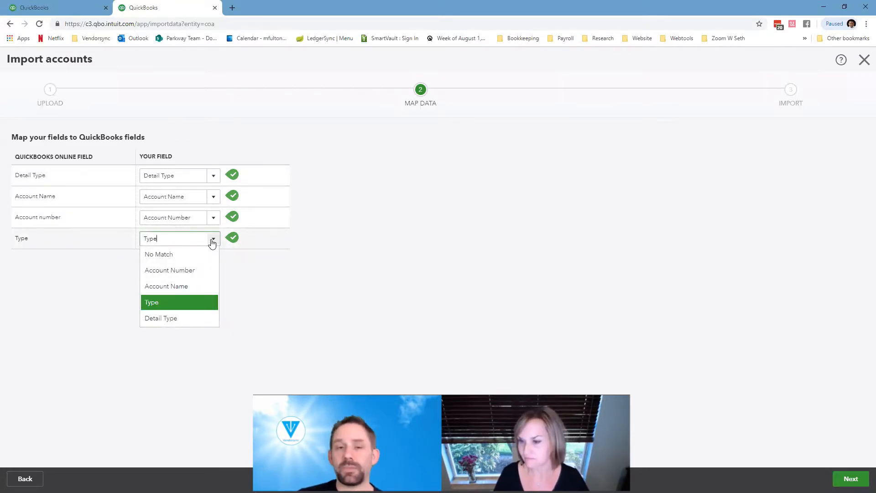
{"action": "left_click", "coordinate": [213, 242]}
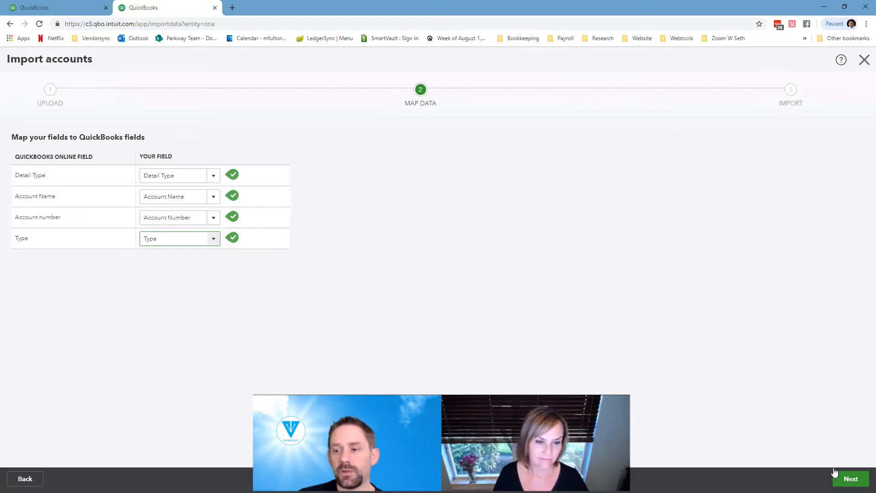
{"action": "left_click", "coordinate": [851, 479]}
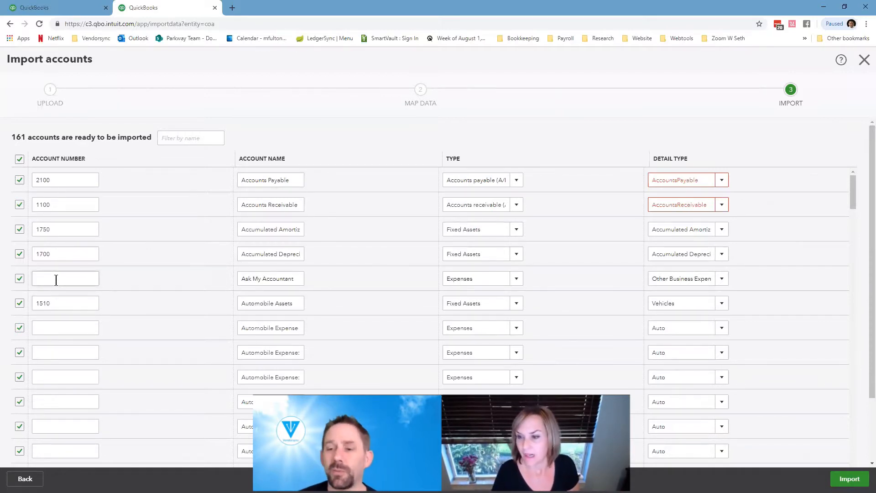
Widen the Account Name column and review the accounts in the import table, including the full name of the Automobile Expense:Lease sub-account
{"action": "scroll", "coordinate": [229, 333], "scroll_direction": "down", "scroll_amount": 2}
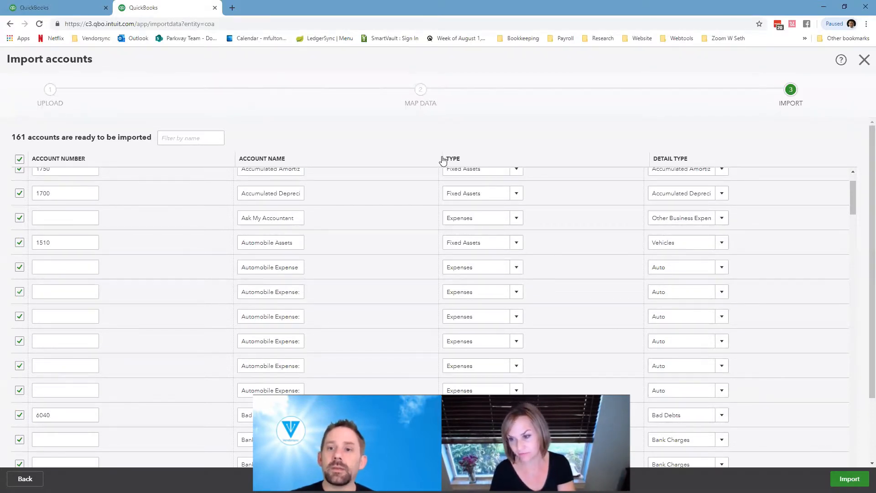
{"action": "left_click_drag", "start_coordinate": [442, 157], "coordinate": [496, 162]}
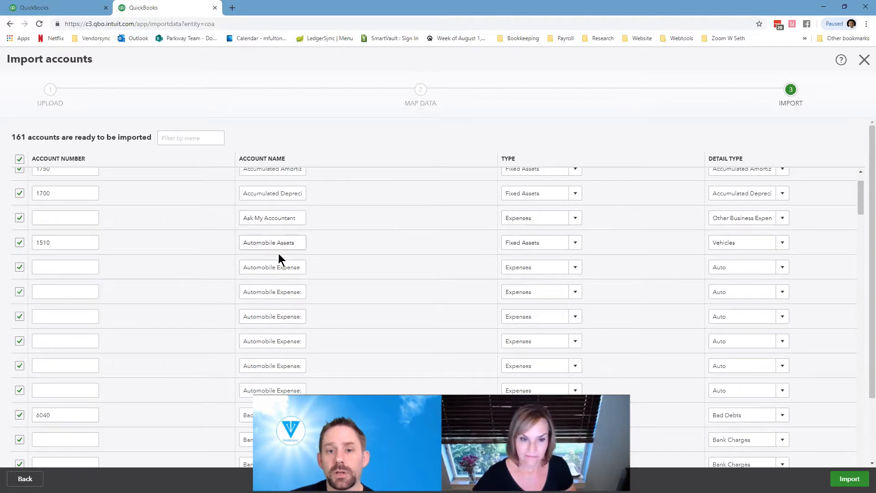
{"action": "triple_click", "coordinate": [290, 315]}
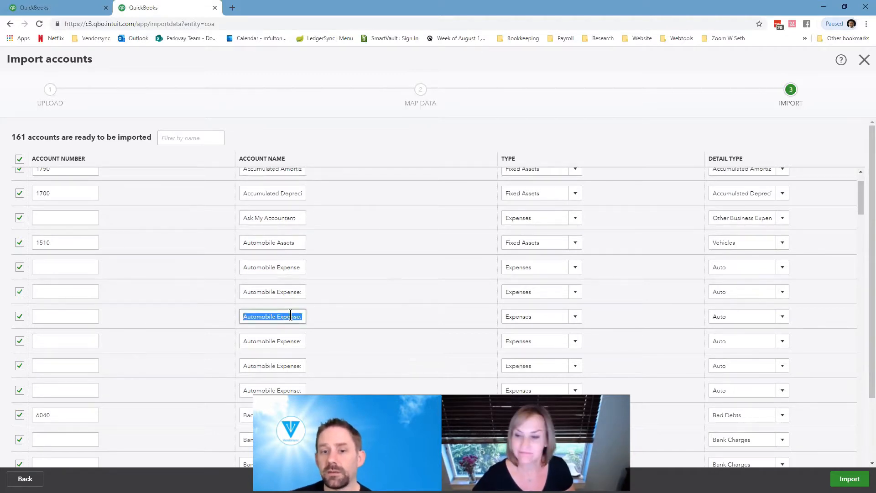
{"action": "key", "text": "End"}
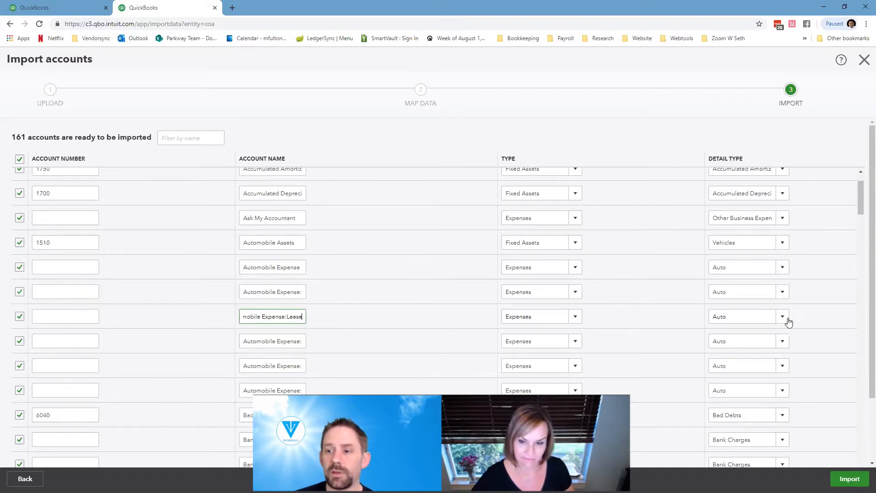
{"action": "scroll", "coordinate": [328, 309], "scroll_direction": "down", "scroll_amount": 3}
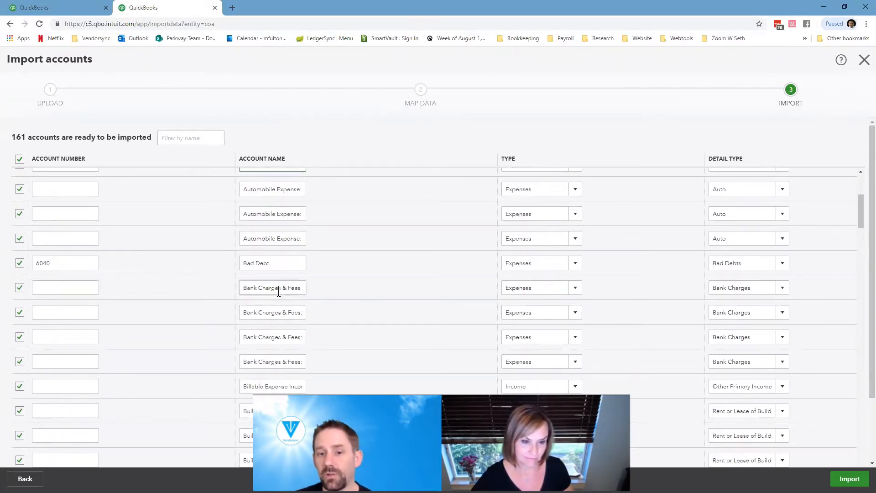
{"action": "scroll", "coordinate": [278, 290], "scroll_direction": "down", "scroll_amount": 2}
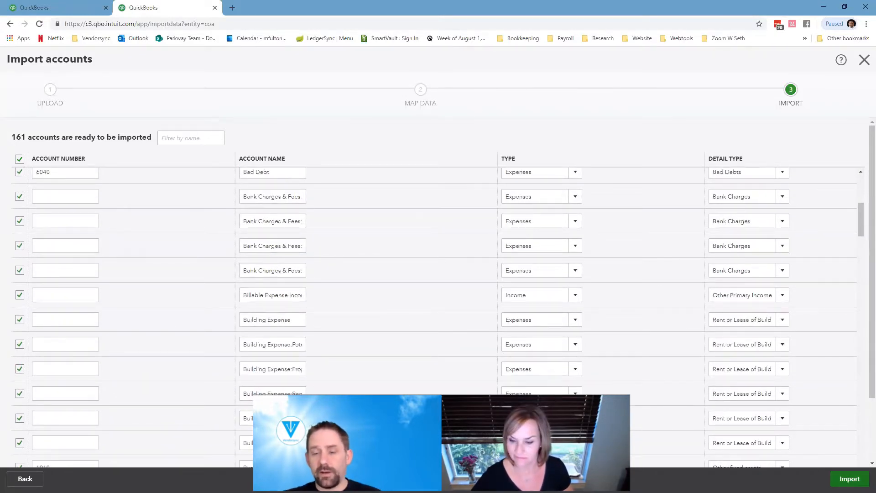
Import the selected accounts and look through the rows in the table that still need correction
{"action": "left_click", "coordinate": [850, 479]}
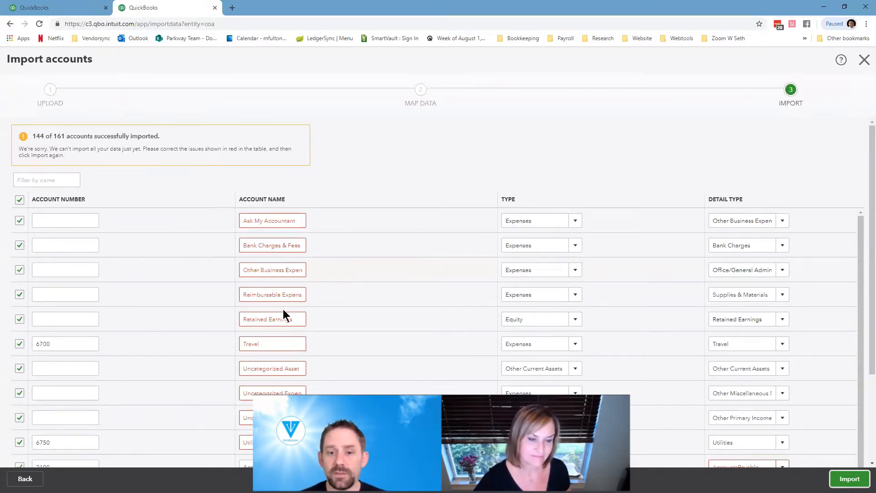
{"action": "scroll", "coordinate": [310, 349], "scroll_direction": "down", "scroll_amount": 1}
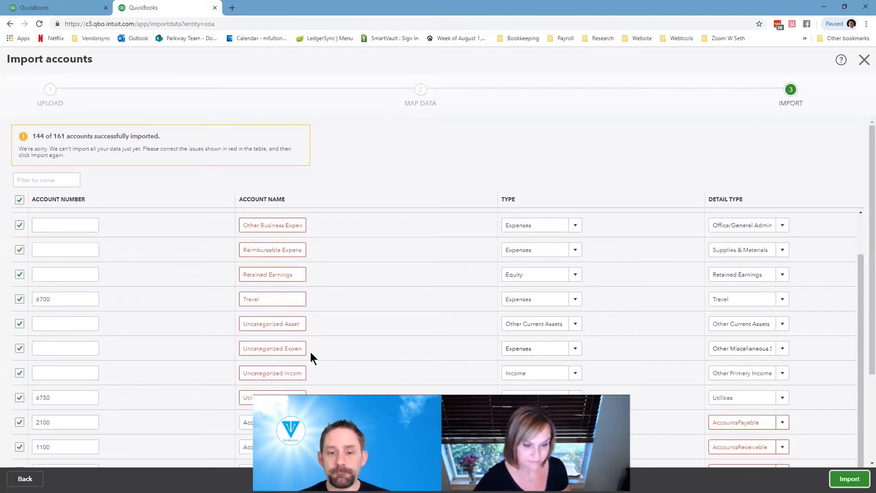
{"action": "scroll", "coordinate": [311, 350], "scroll_direction": "down", "scroll_amount": 1}
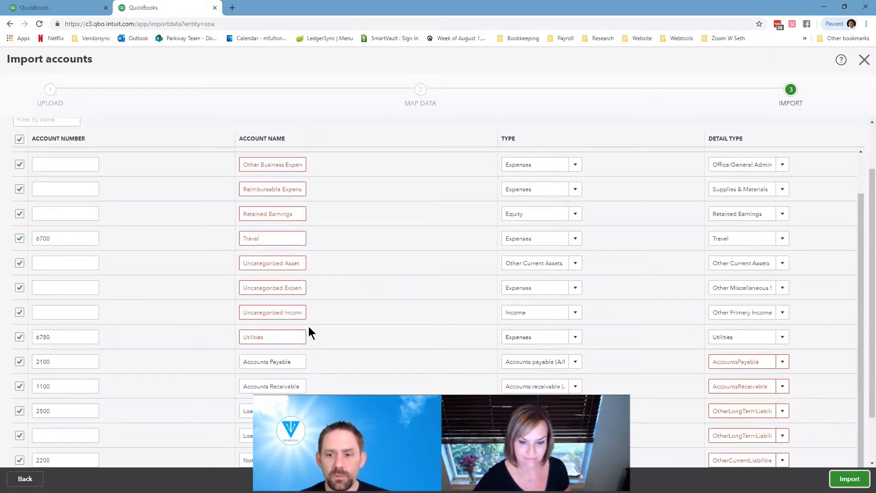
{"action": "scroll", "coordinate": [309, 328], "scroll_direction": "down", "scroll_amount": 1}
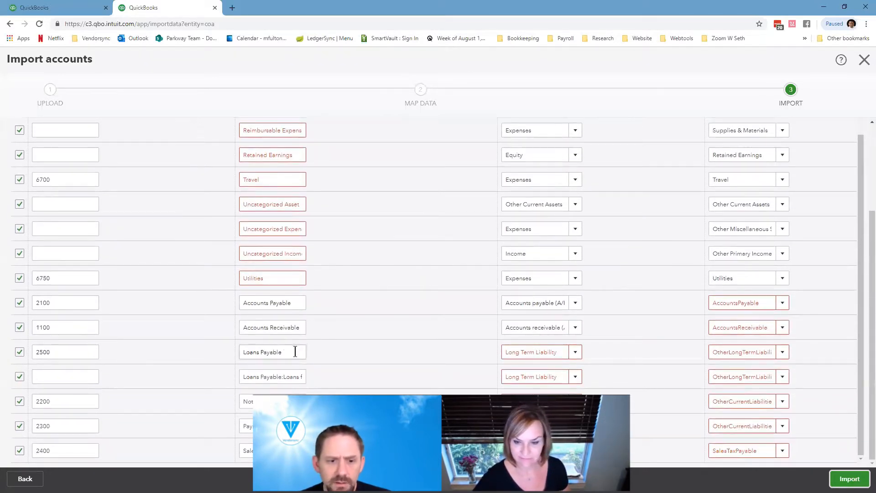
Set the type of Loans Payable and its sub-account to Long Term Liabilities
{"action": "left_click", "coordinate": [577, 353]}
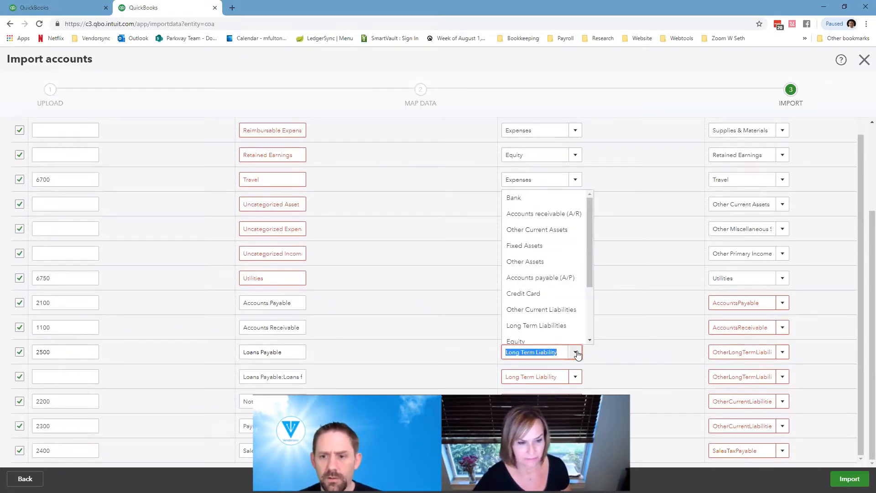
{"action": "left_click", "coordinate": [569, 326]}
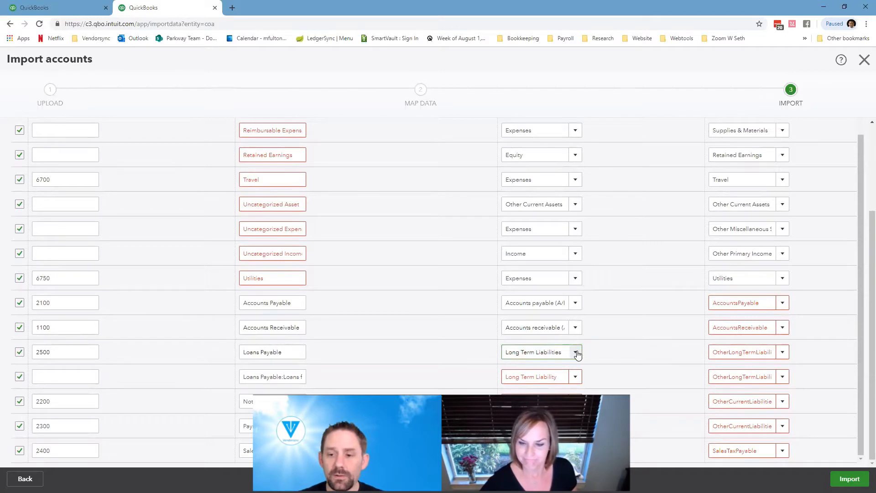
{"action": "left_click", "coordinate": [575, 377]}
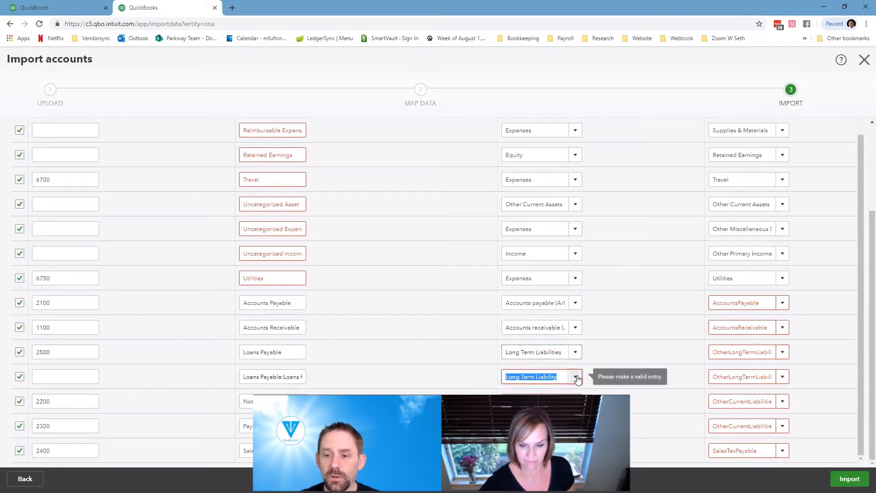
{"action": "left_click", "coordinate": [568, 351]}
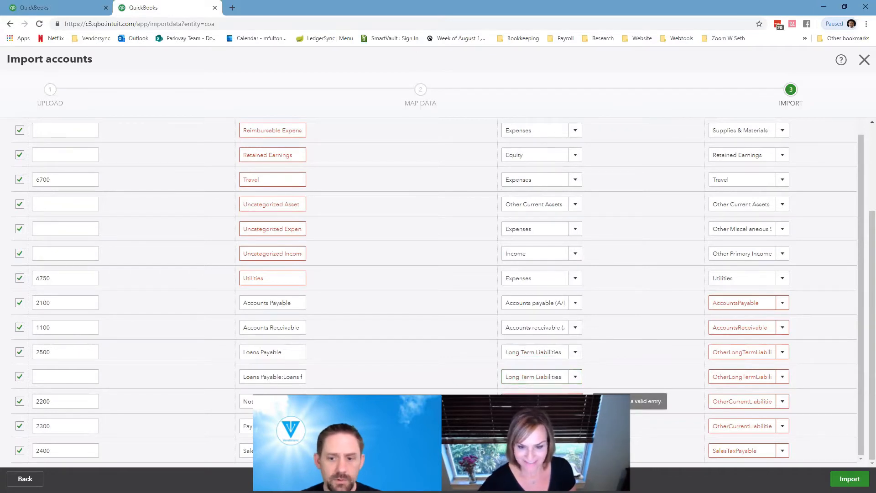
Set the type of the last three accounts, below the Loans Payable sub-account, to Other Current Liabilities
{"action": "left_click", "coordinate": [575, 402]}
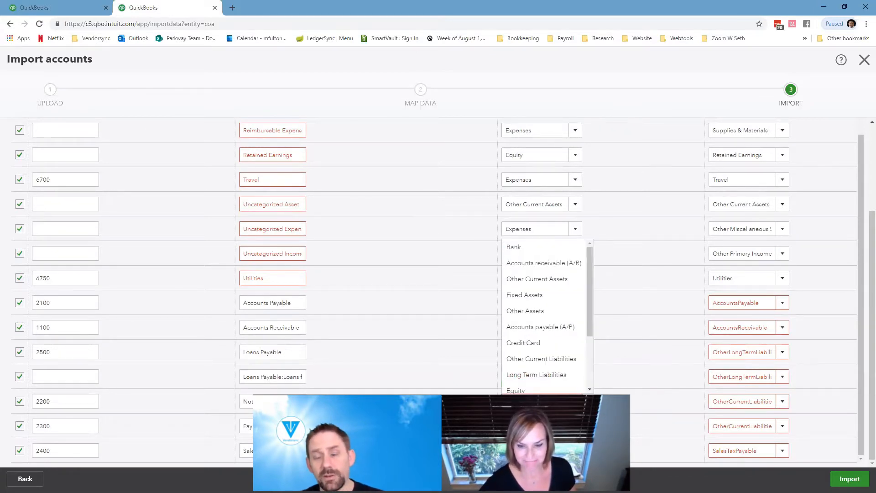
{"action": "left_click", "coordinate": [573, 360]}
{"action": "left_click", "coordinate": [575, 426]}
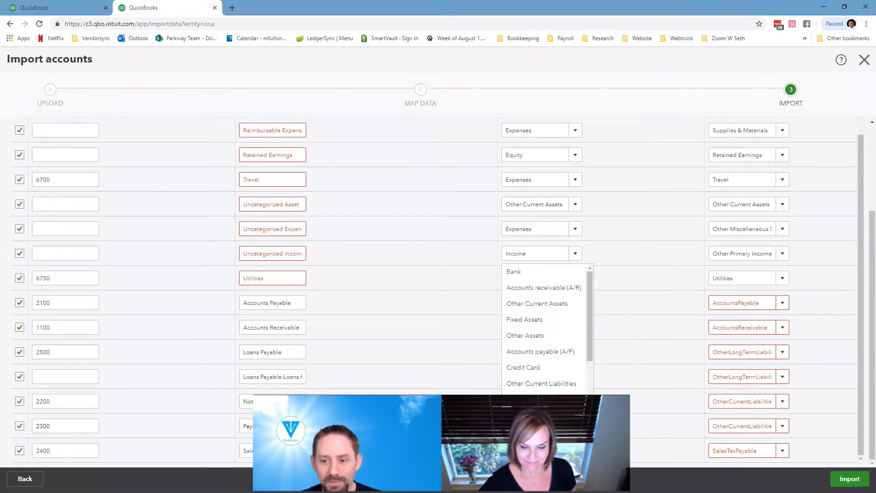
{"action": "left_click", "coordinate": [570, 385]}
{"action": "left_click", "coordinate": [575, 451]}
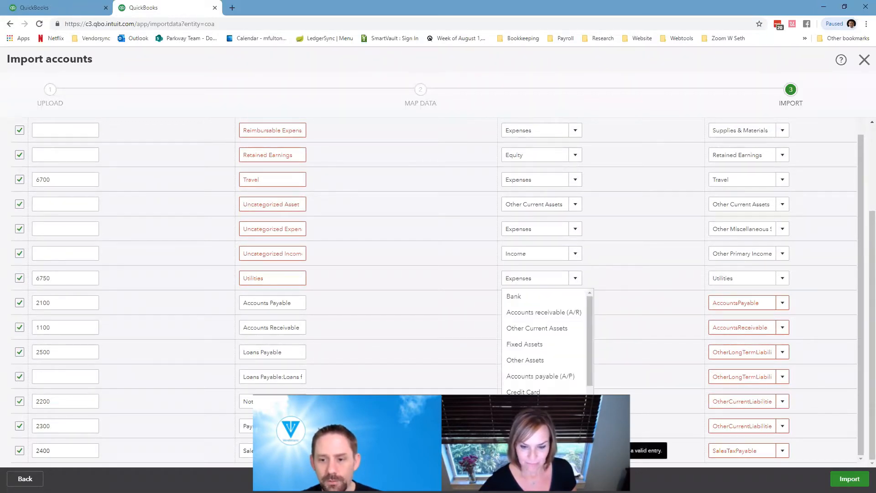
{"action": "left_click", "coordinate": [570, 409]}
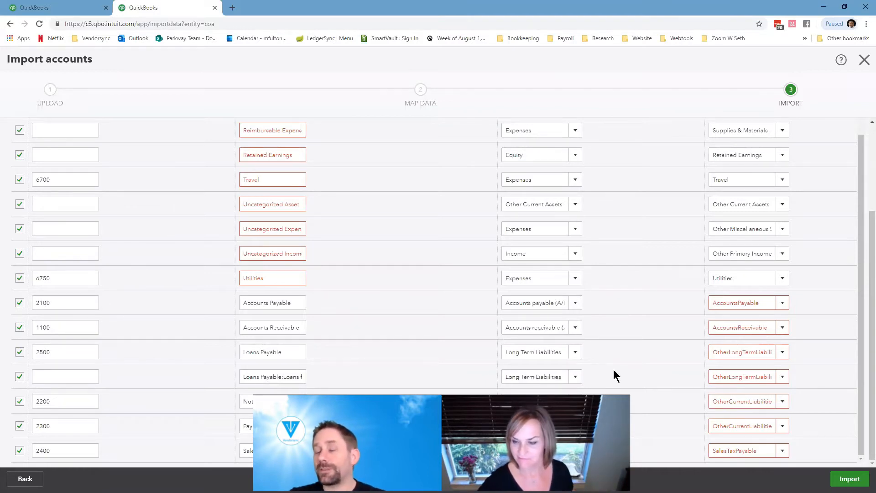
Set the detail type of Accounts Payable to Accounts Payable (A/P) and of Accounts Receivable to Accounts Receivable (A/R)
{"action": "left_click", "coordinate": [788, 307]}
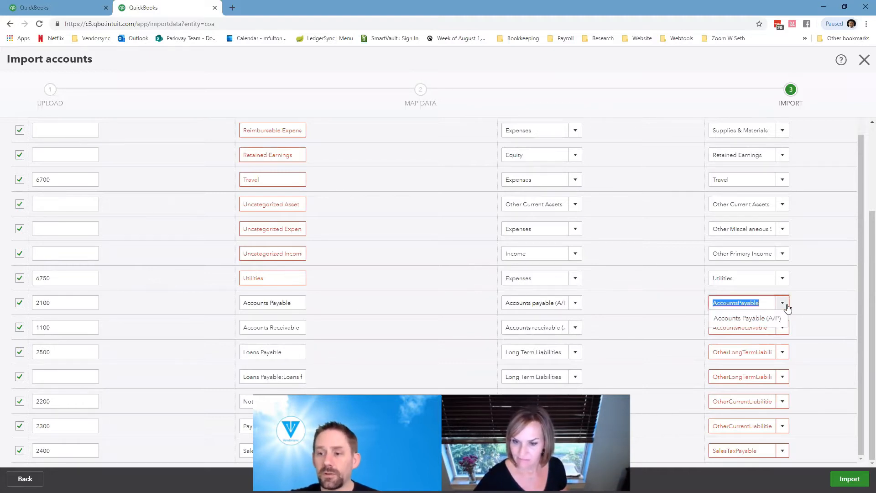
{"action": "left_click", "coordinate": [758, 319]}
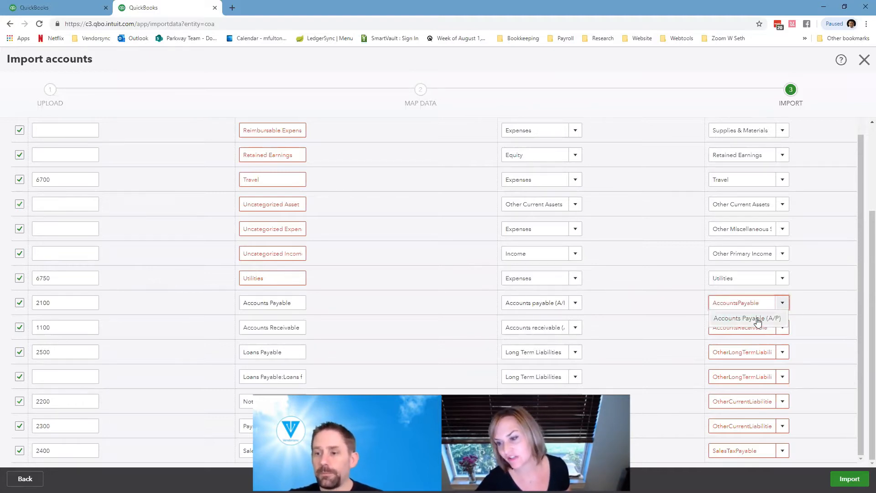
{"action": "left_click", "coordinate": [782, 328]}
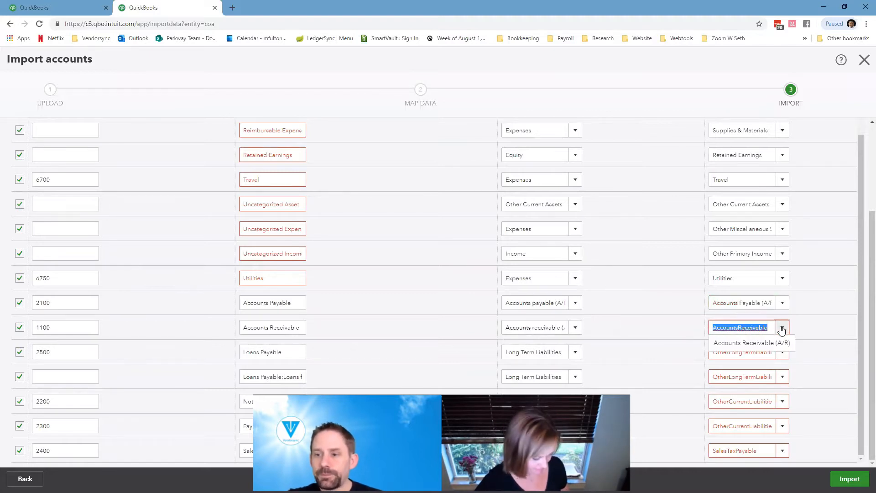
{"action": "left_click", "coordinate": [770, 344]}
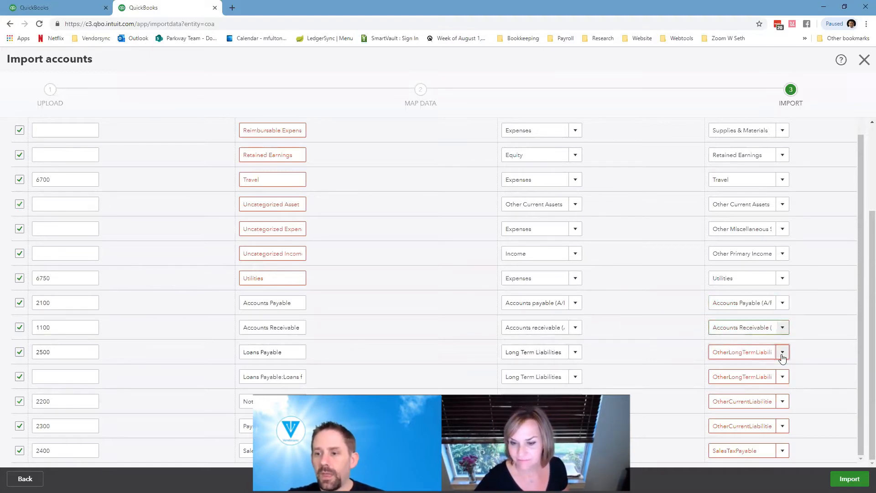
Set the detail type of Loans Payable and its sub-account to Other Long Term Liabilities
{"action": "left_click", "coordinate": [782, 354]}
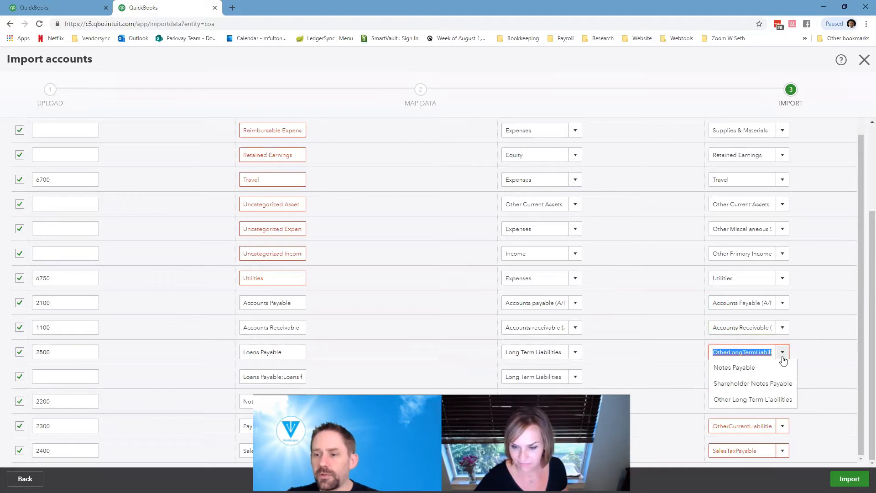
{"action": "left_click", "coordinate": [776, 400]}
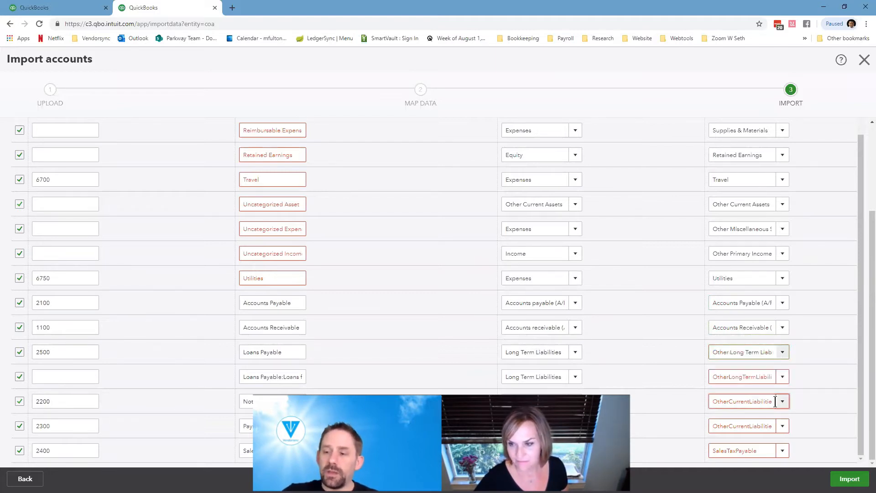
{"action": "left_click", "coordinate": [785, 379]}
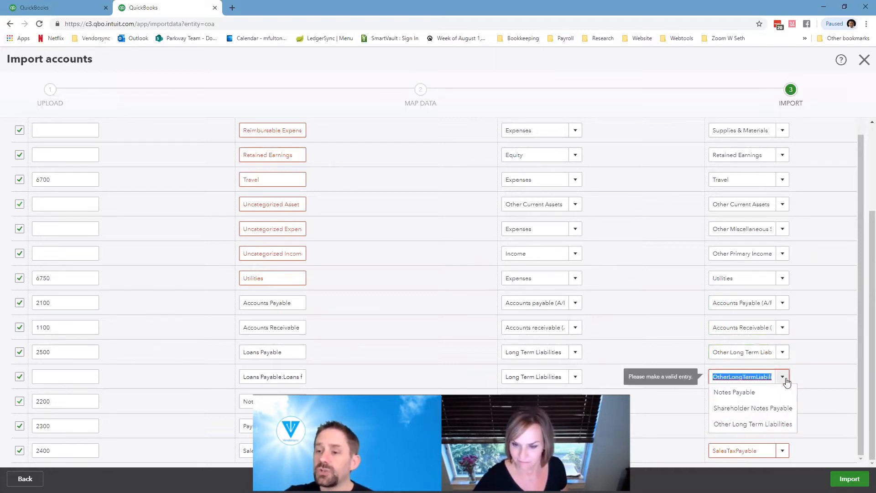
{"action": "left_click", "coordinate": [771, 425]}
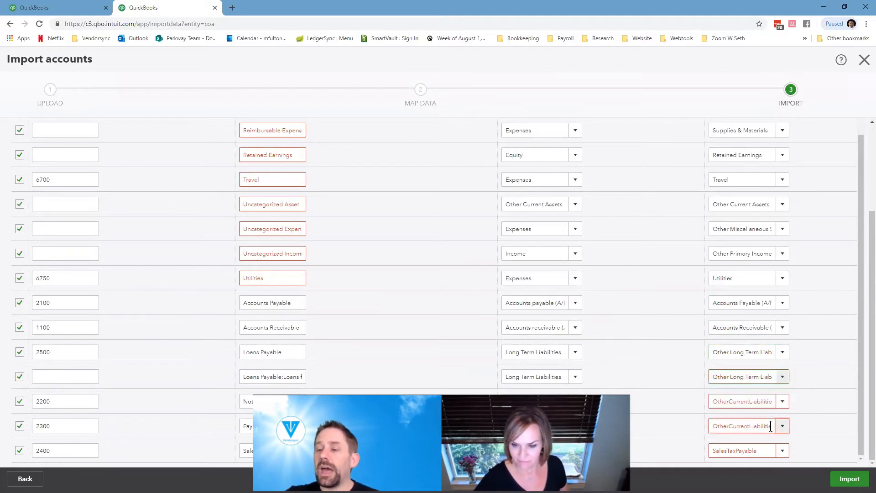
Set the detail type of Notes Payable and Payroll Liabilities to Other Current Liabilities, and of Sales Tax Payable to Sales Tax Payable
{"action": "left_click", "coordinate": [782, 403]}
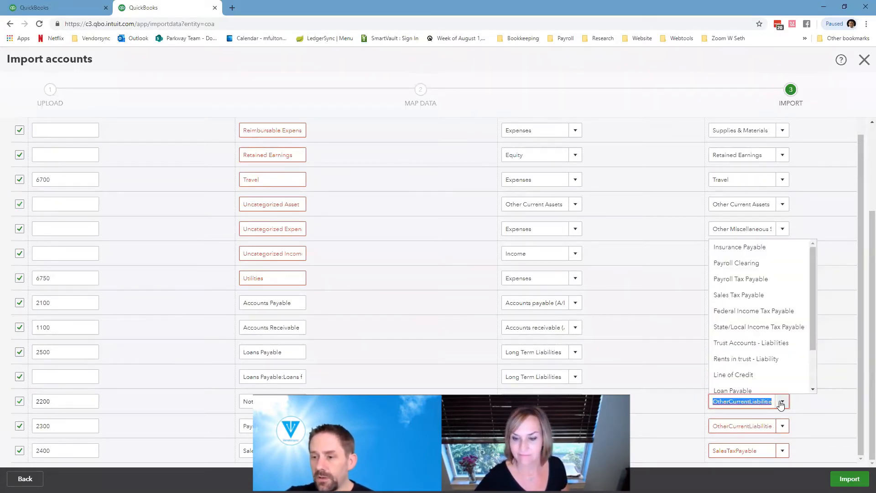
{"action": "scroll", "coordinate": [782, 365], "scroll_direction": "down", "scroll_amount": 2}
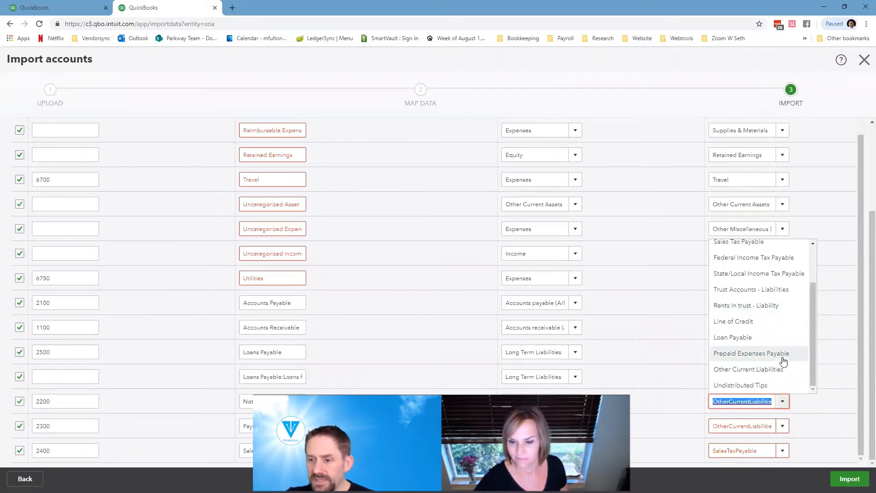
{"action": "left_click", "coordinate": [785, 371]}
{"action": "left_click", "coordinate": [783, 427]}
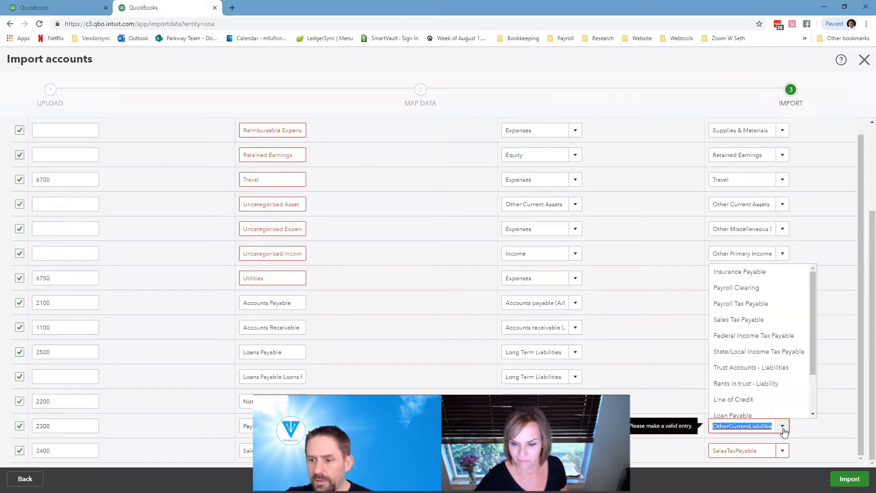
{"action": "scroll", "coordinate": [781, 402], "scroll_direction": "down", "scroll_amount": 2}
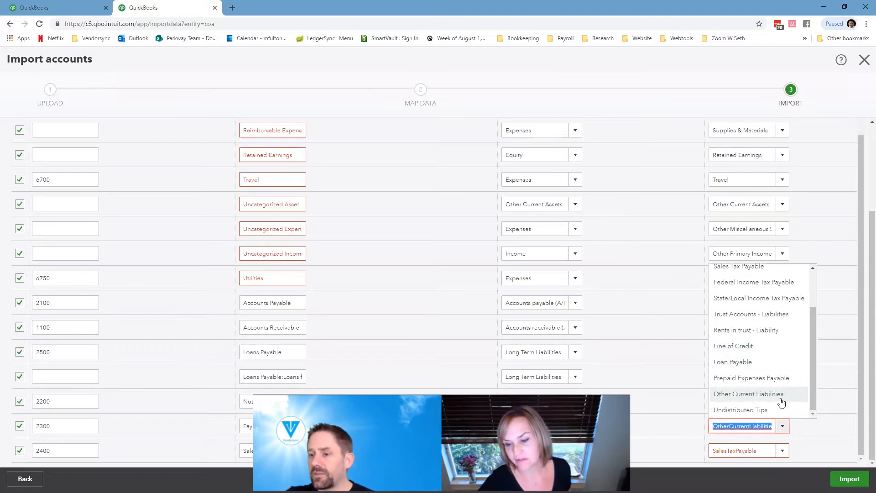
{"action": "left_click", "coordinate": [782, 394]}
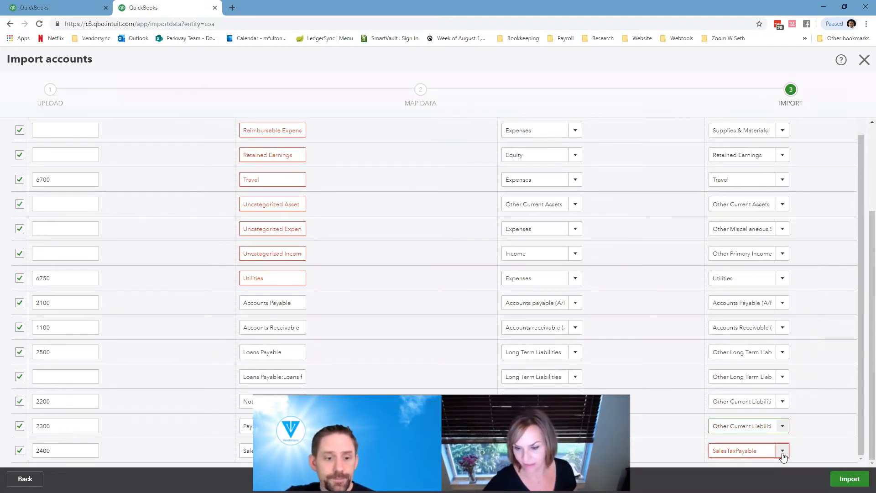
{"action": "left_click", "coordinate": [783, 451]}
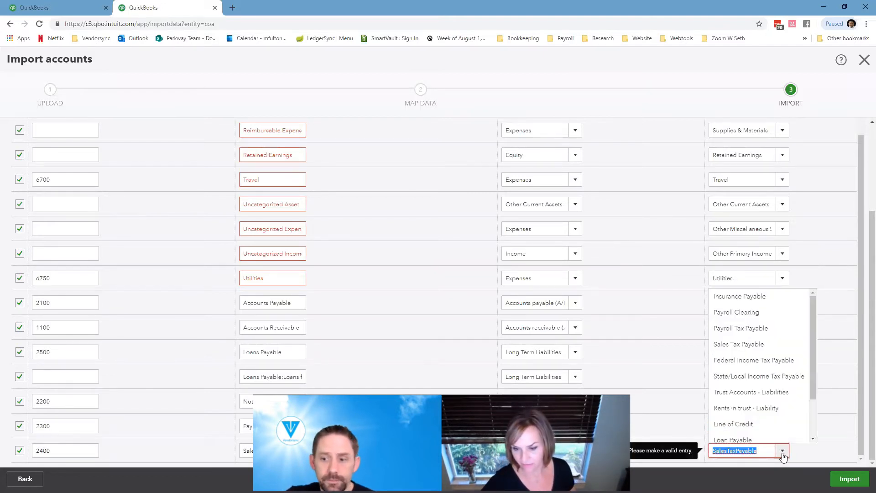
{"action": "left_click", "coordinate": [775, 346]}
Exclude the seven rejected accounts from Reimbursable Expenses through Utilities, and import the remaining selected accounts
{"action": "scroll", "coordinate": [819, 389], "scroll_direction": "up", "scroll_amount": 5}
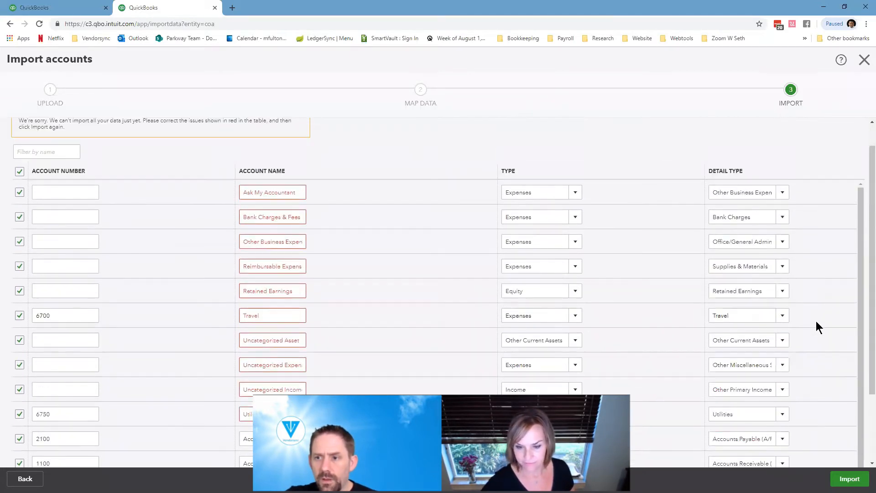
{"action": "scroll", "coordinate": [623, 358], "scroll_direction": "down", "scroll_amount": 5}
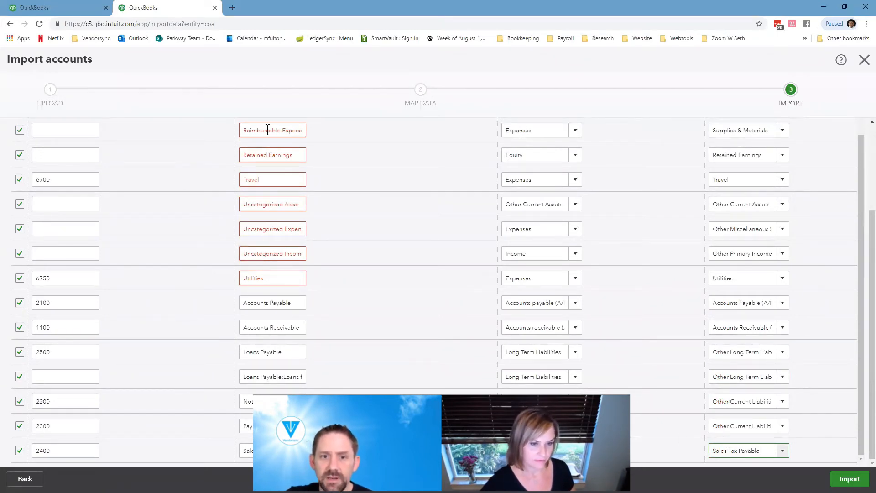
{"action": "left_click", "coordinate": [18, 131]}
{"action": "left_click", "coordinate": [19, 155]}
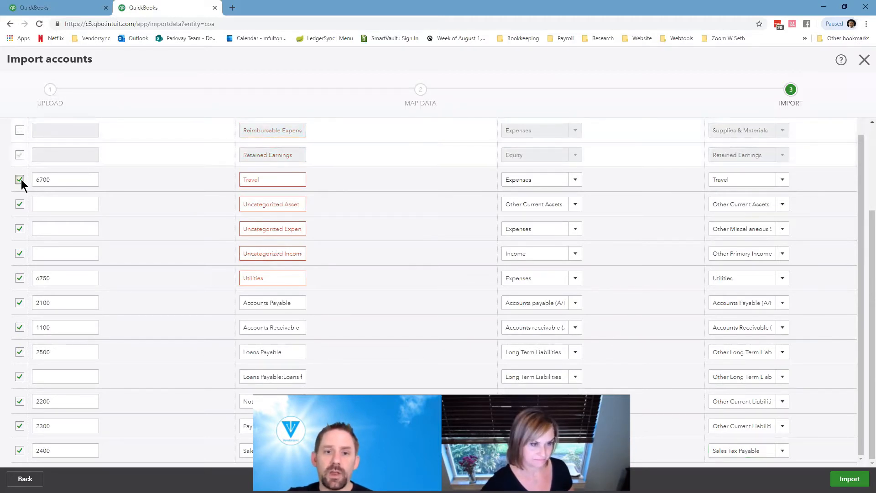
{"action": "left_click", "coordinate": [21, 180]}
{"action": "left_click", "coordinate": [21, 206]}
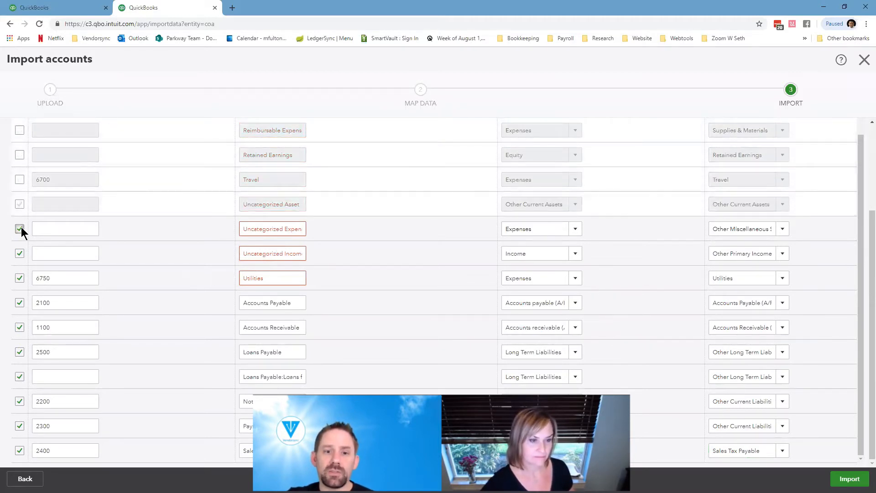
{"action": "left_click", "coordinate": [20, 229]}
{"action": "left_click", "coordinate": [19, 254]}
{"action": "left_click", "coordinate": [22, 278]}
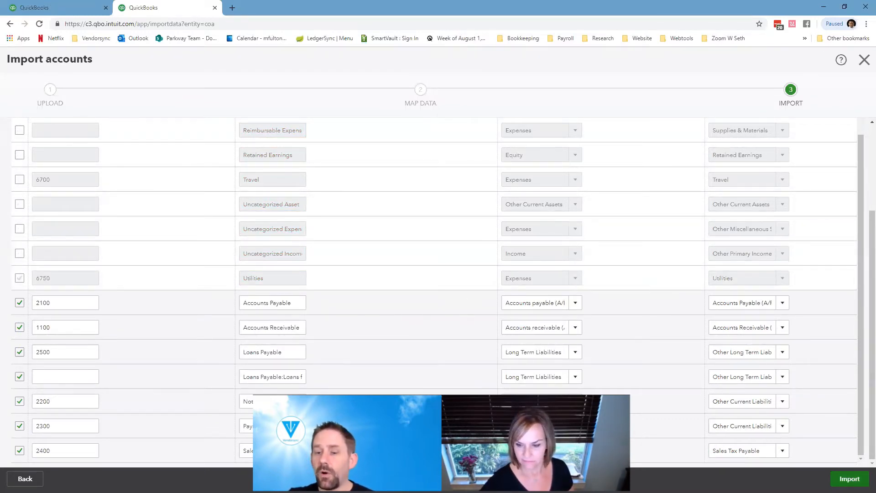
{"action": "left_click", "coordinate": [850, 479]}
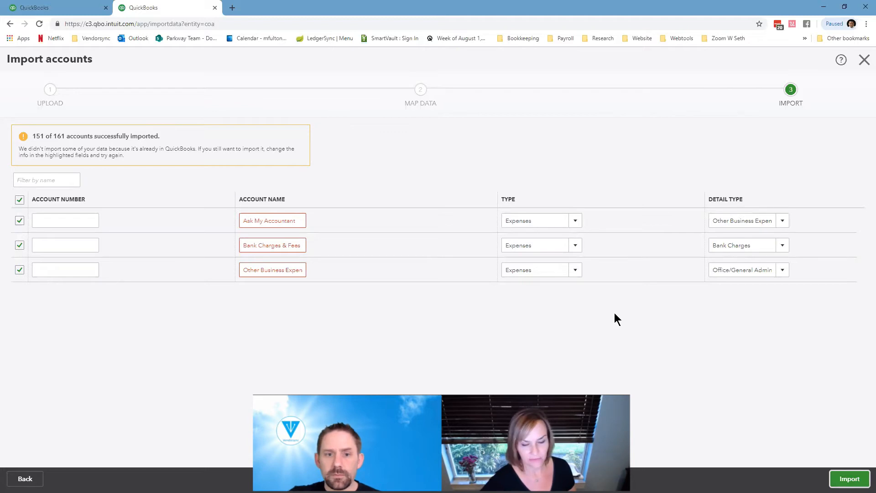
Deselect all the remaining duplicate accounts and leave the account import without saving
{"action": "left_click", "coordinate": [19, 200]}
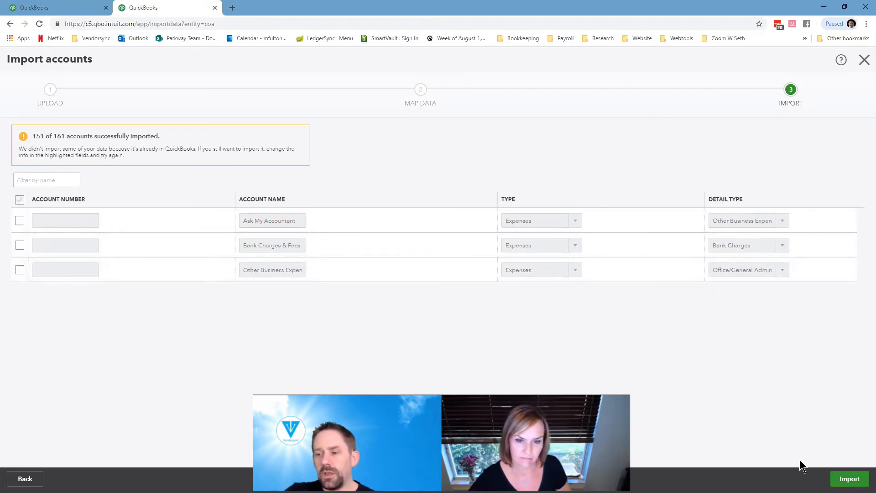
{"action": "left_click", "coordinate": [864, 60]}
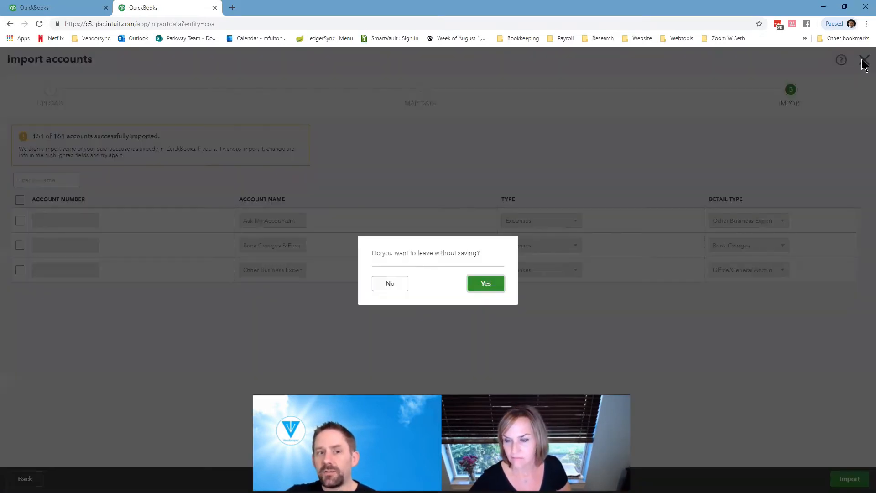
{"action": "left_click", "coordinate": [492, 284]}
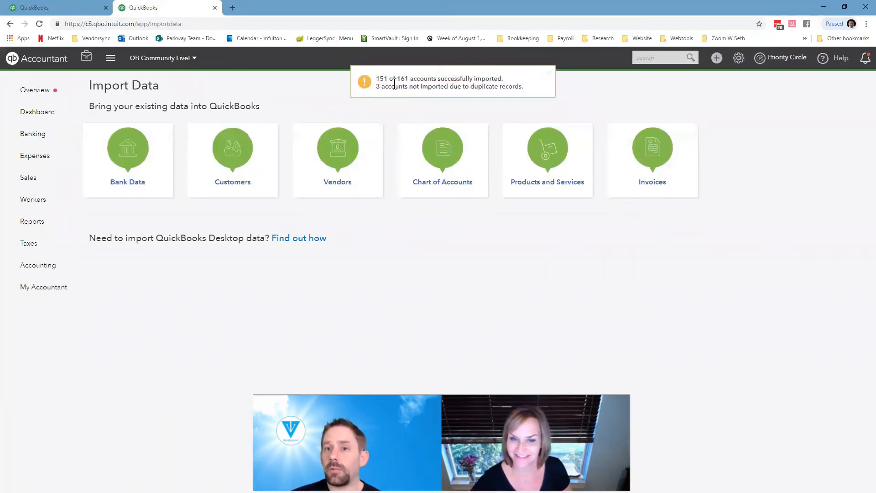
Open the company's chart of accounts and review the account names, types and detail types down to the insurance expense accounts
{"action": "left_click", "coordinate": [43, 265]}
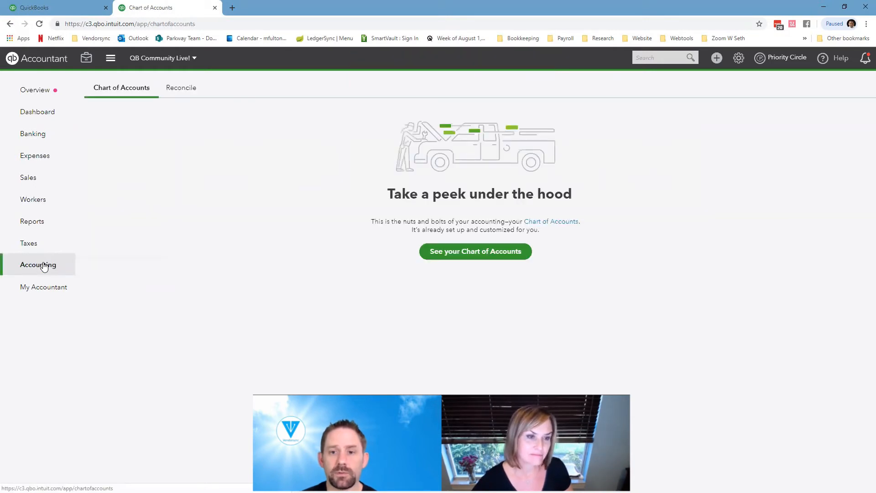
{"action": "left_click", "coordinate": [478, 252]}
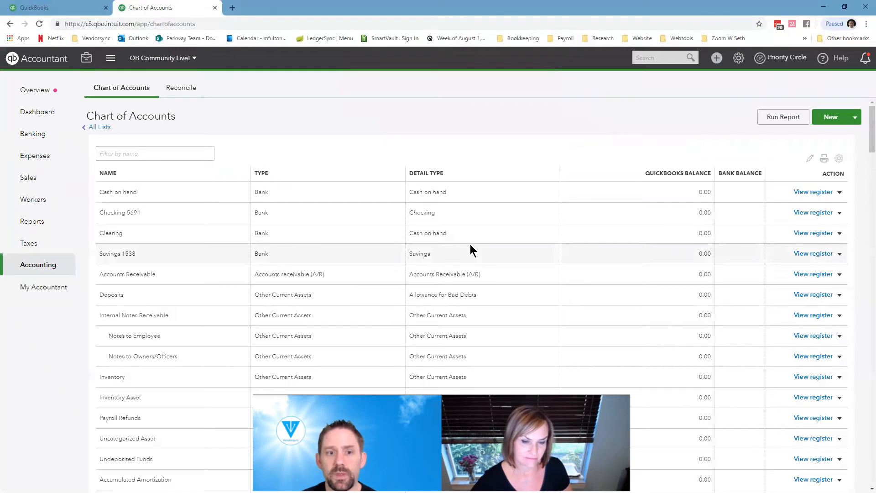
{"action": "scroll", "coordinate": [402, 237], "scroll_direction": "down", "scroll_amount": 3}
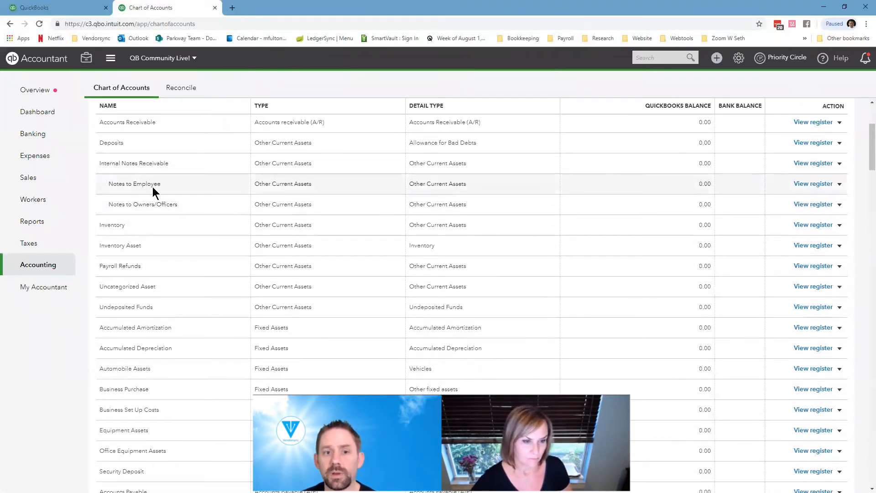
{"action": "scroll", "coordinate": [179, 373], "scroll_direction": "down", "scroll_amount": 4}
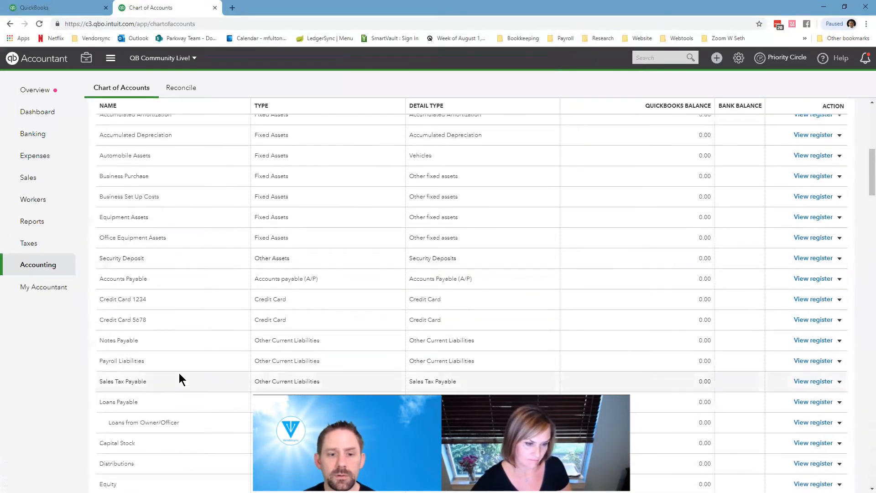
{"action": "scroll", "coordinate": [179, 374], "scroll_direction": "down", "scroll_amount": 4}
{"action": "scroll", "coordinate": [177, 333], "scroll_direction": "down", "scroll_amount": 6}
{"action": "scroll", "coordinate": [176, 333], "scroll_direction": "down", "scroll_amount": 5}
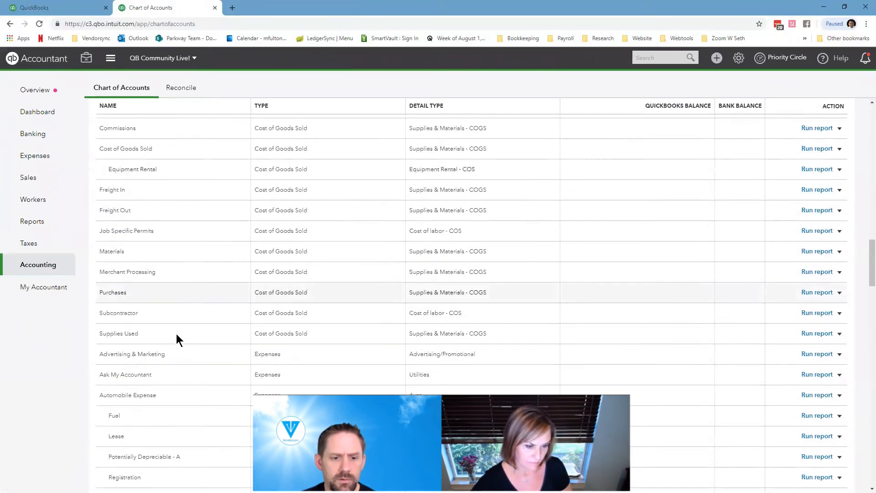
{"action": "scroll", "coordinate": [176, 333], "scroll_direction": "down", "scroll_amount": 4}
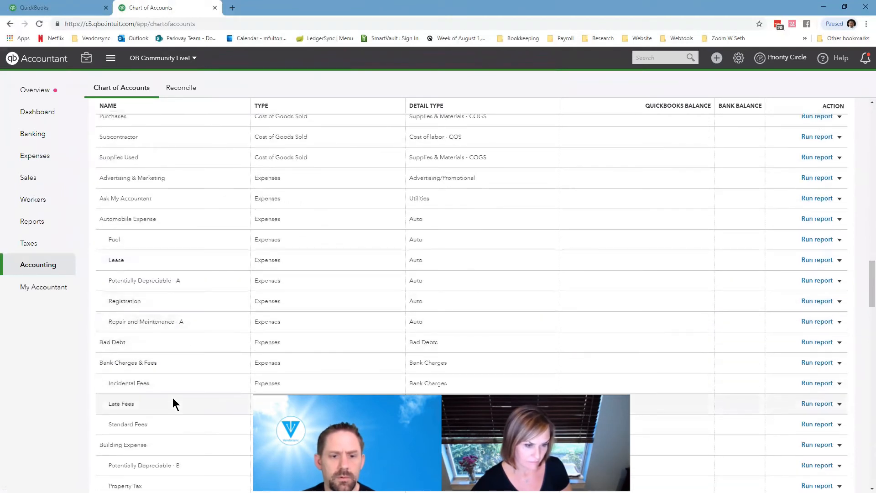
{"action": "scroll", "coordinate": [174, 401], "scroll_direction": "down", "scroll_amount": 5}
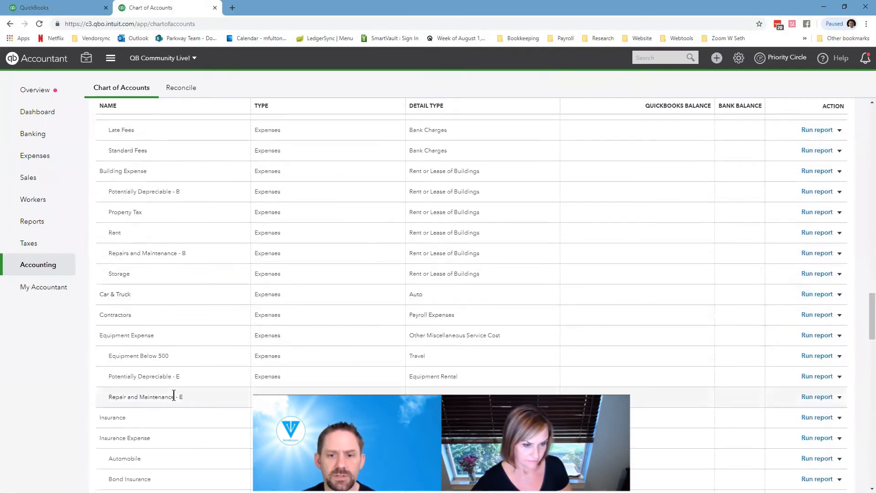
{"action": "scroll", "coordinate": [174, 395], "scroll_direction": "down", "scroll_amount": 2}
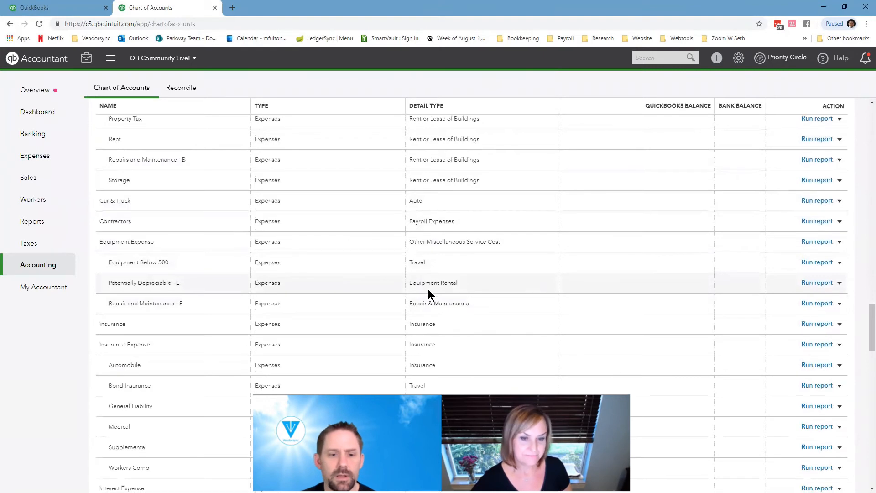
{"action": "scroll", "coordinate": [428, 289], "scroll_direction": "down", "scroll_amount": 3}
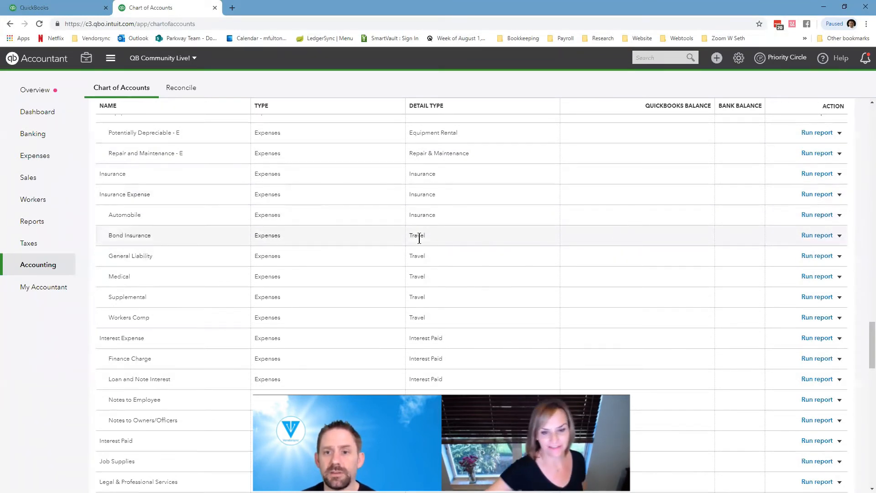
Edit the Bond Insurance account, keeping its type as Expenses and setting its detail type to Insurance
{"action": "left_click", "coordinate": [839, 236]}
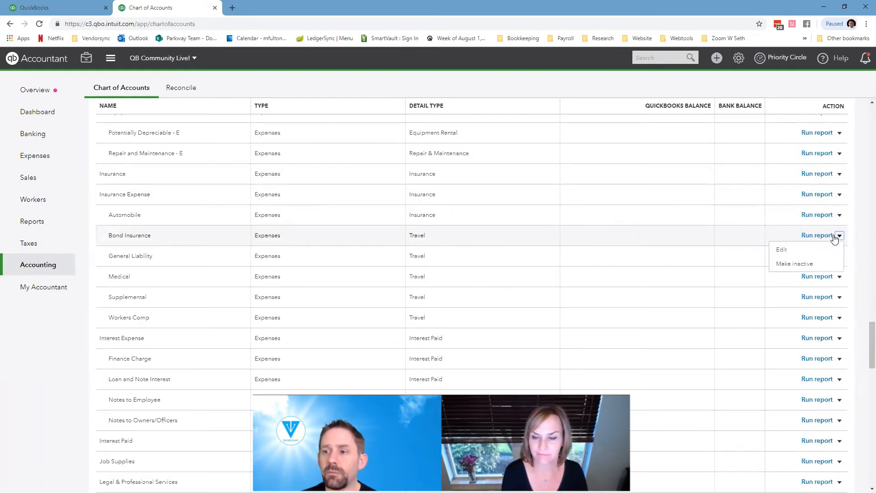
{"action": "left_click", "coordinate": [794, 250]}
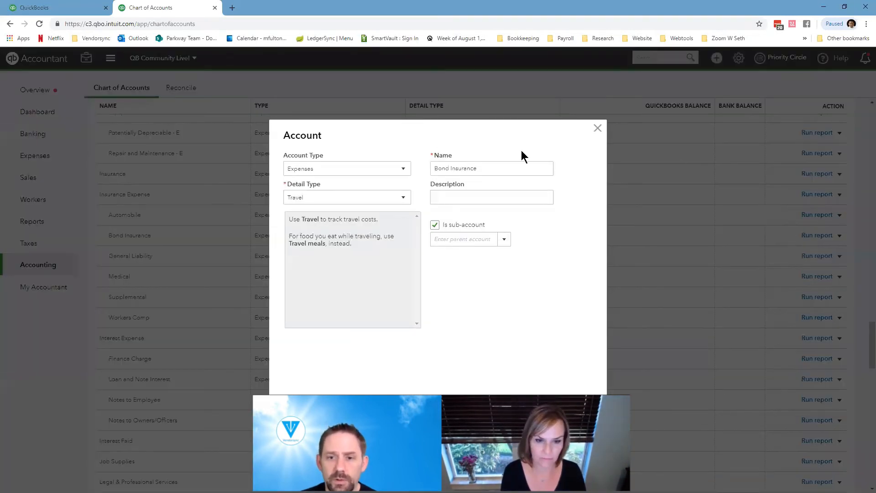
{"action": "left_click", "coordinate": [399, 172]}
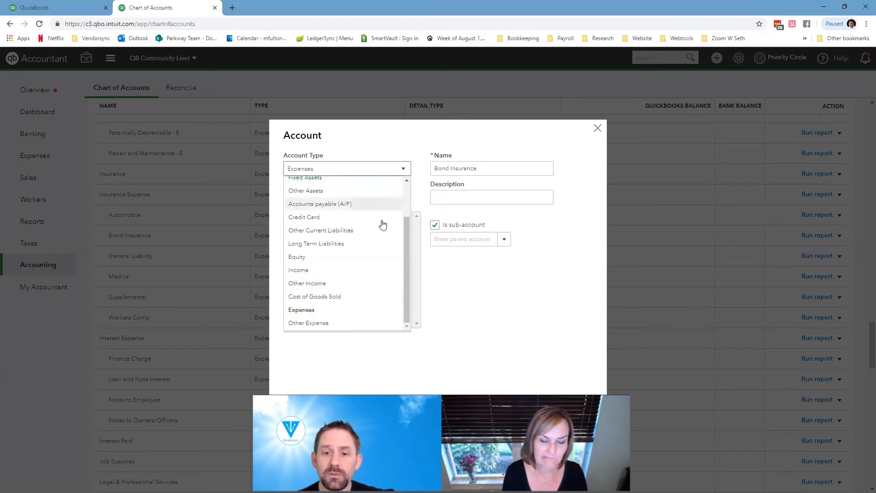
{"action": "left_click", "coordinate": [373, 311]}
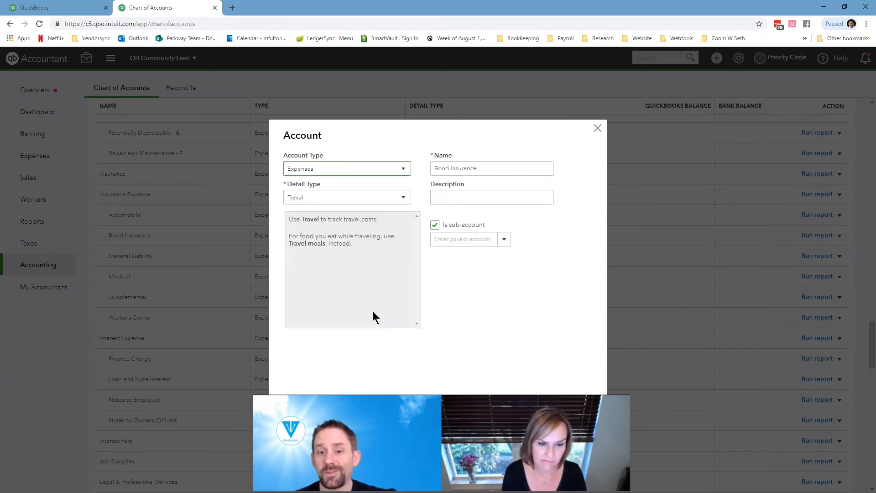
{"action": "left_click", "coordinate": [405, 197]}
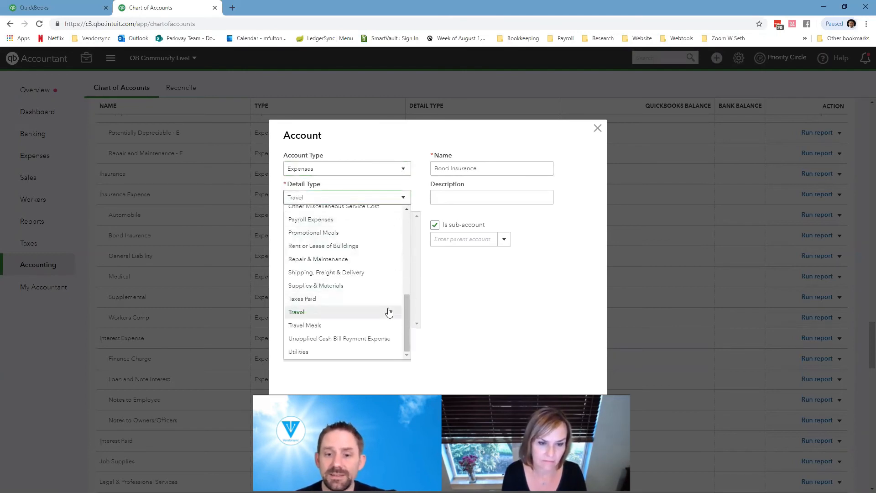
{"action": "scroll", "coordinate": [389, 310], "scroll_direction": "up", "scroll_amount": 2}
{"action": "scroll", "coordinate": [388, 306], "scroll_direction": "up", "scroll_amount": 1}
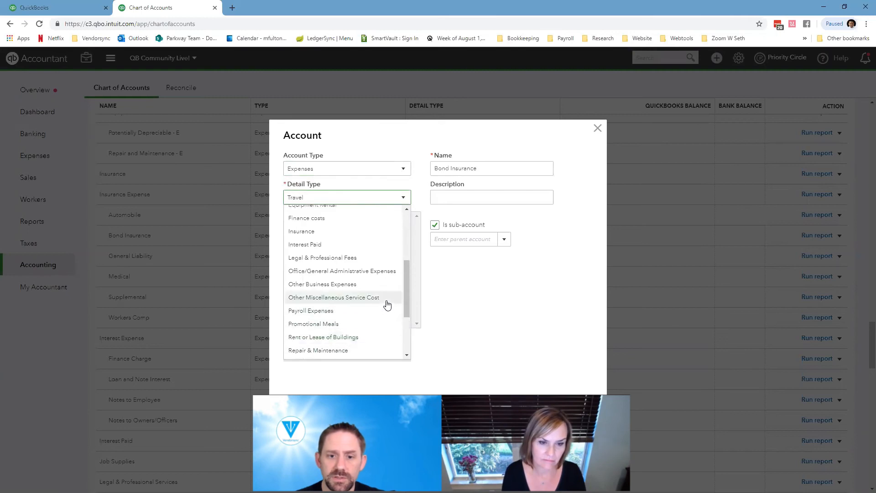
{"action": "left_click", "coordinate": [369, 231]}
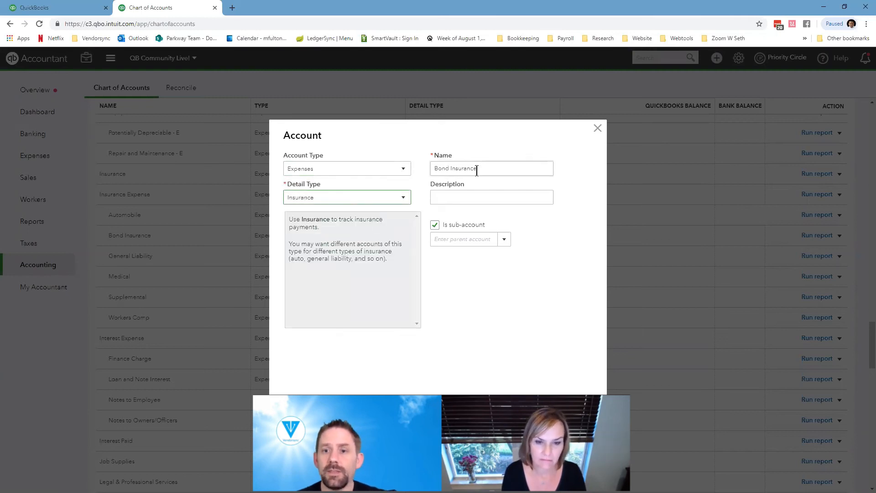
Make Bond Insurance a sub-account of Insurance, and save the account with the detail type change accepted
{"action": "left_click_drag", "start_coordinate": [491, 167], "coordinate": [420, 176]}
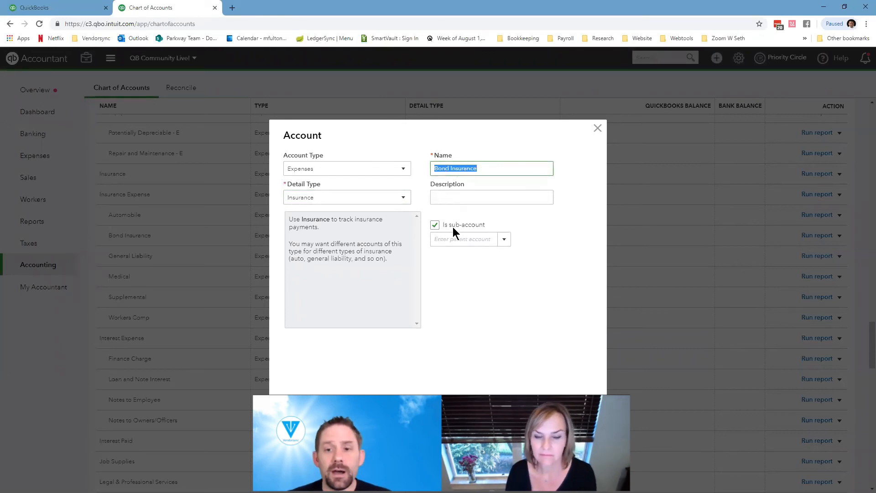
{"action": "left_click", "coordinate": [505, 242]}
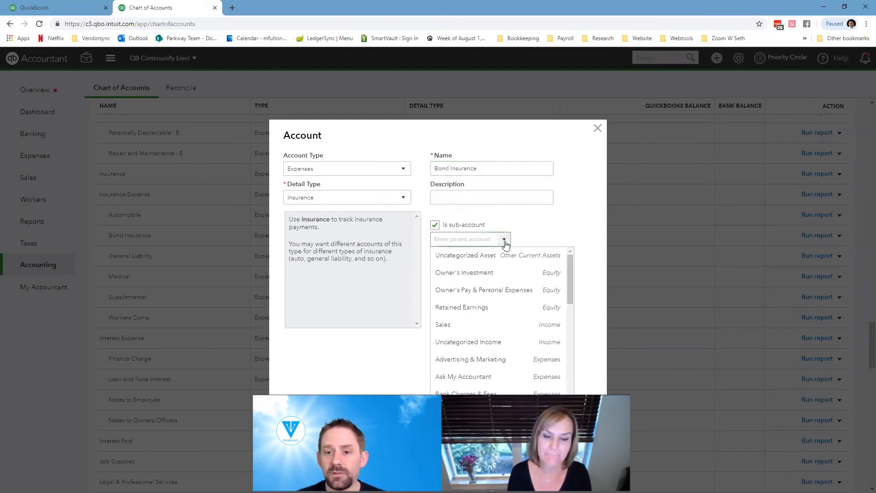
{"action": "type", "text": "In"}
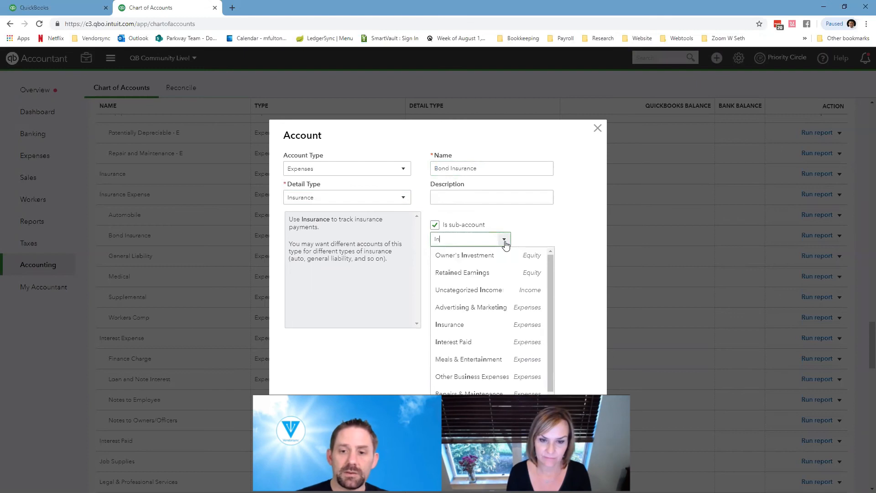
{"action": "left_click", "coordinate": [483, 329]}
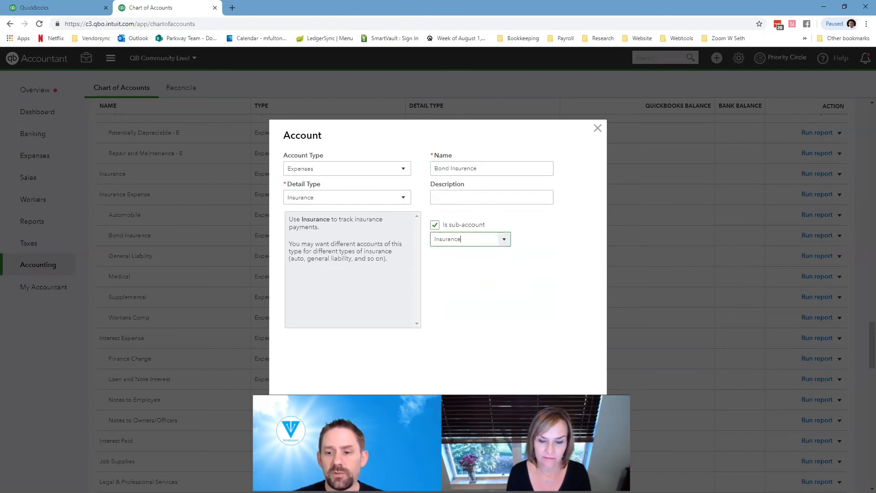
{"action": "left_click", "coordinate": [560, 405]}
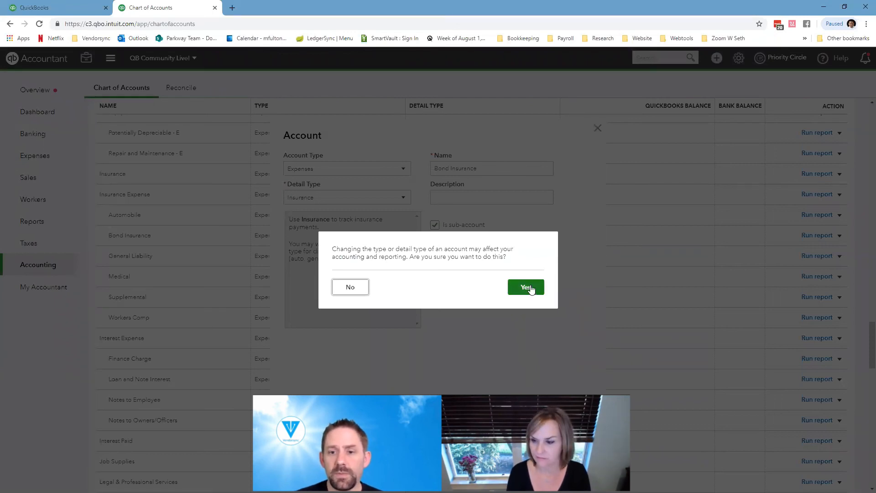
{"action": "left_click", "coordinate": [529, 288]}
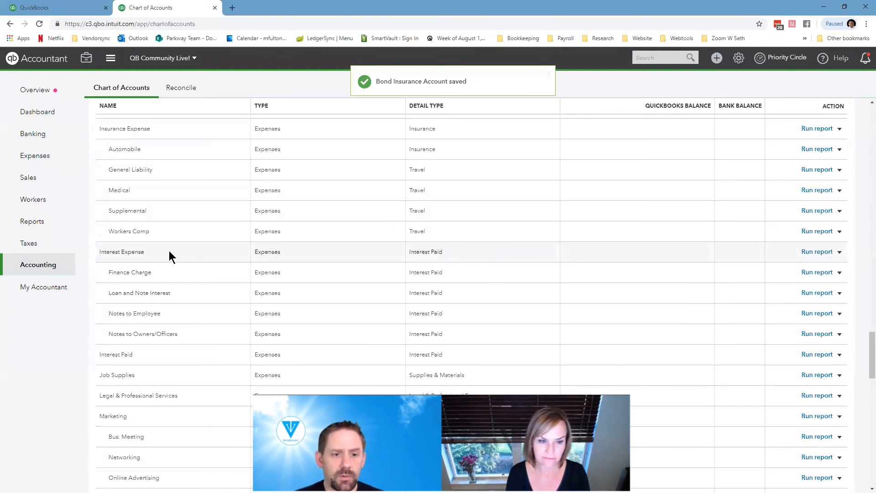
{"action": "scroll", "coordinate": [169, 251], "scroll_direction": "up", "scroll_amount": 1}
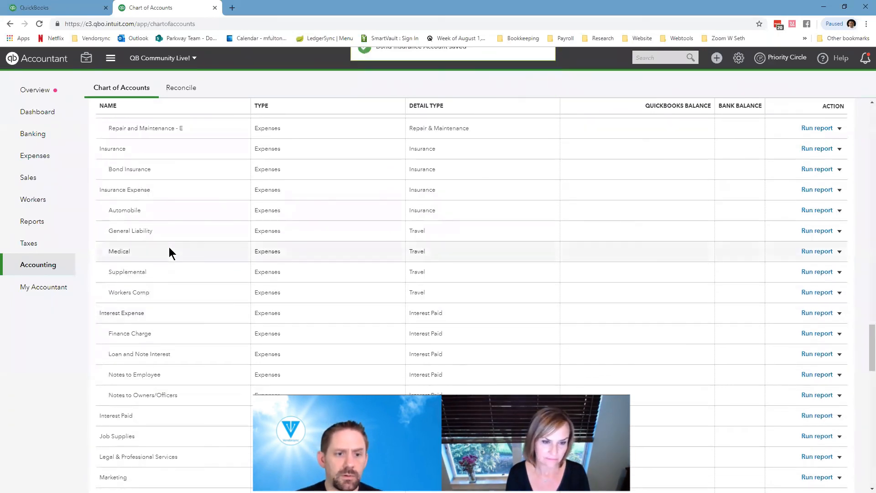